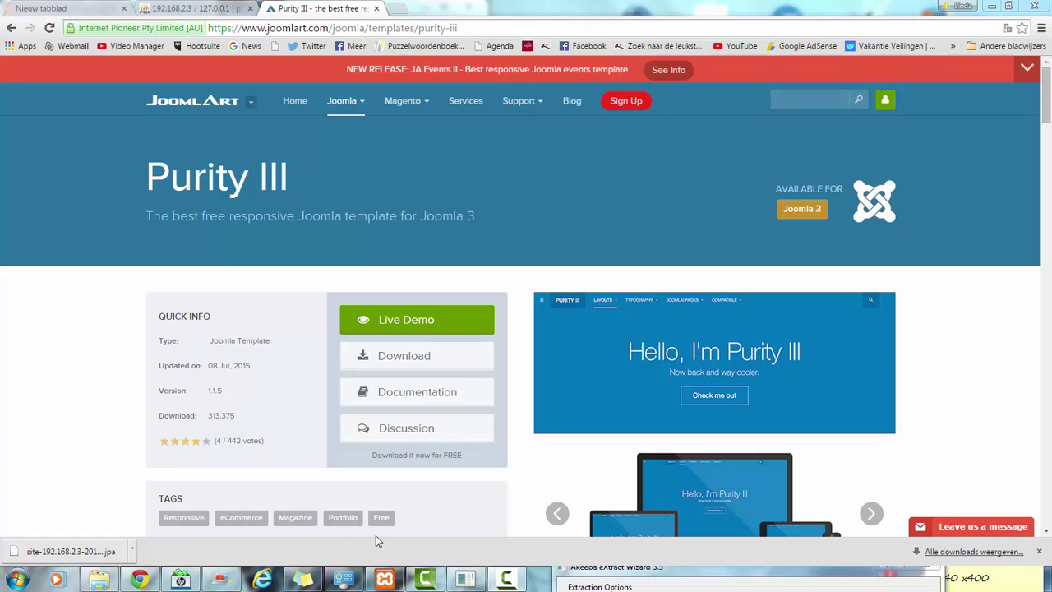
- Open the Download: Purity III page listing the 33.40 MB Purity III quickstart package
left_click(396, 364)
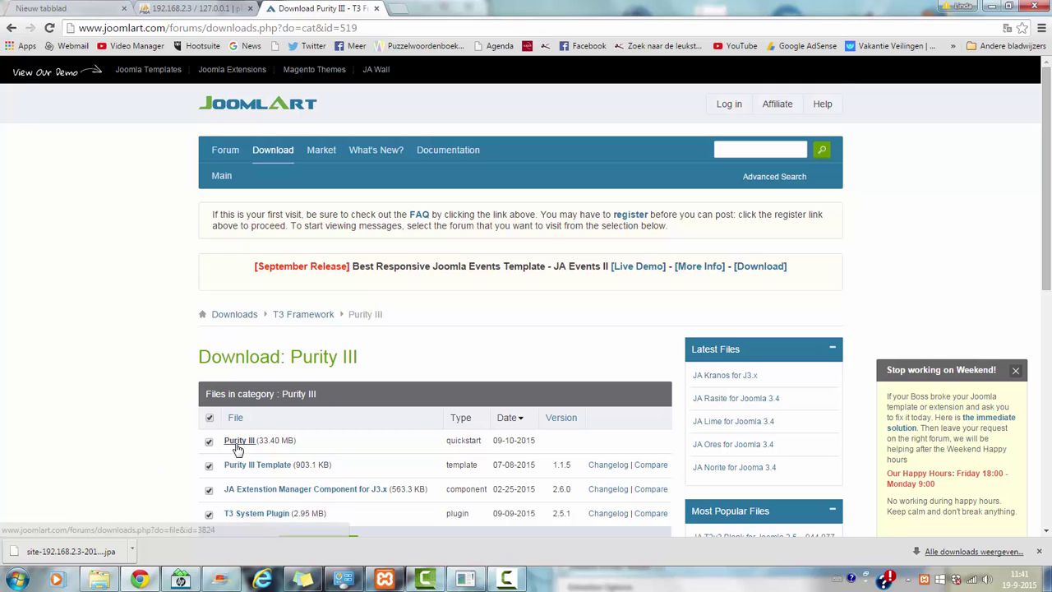
- Confirm C:\xampp\htdocs\purity holds the Joomla files and purity_iii, then minimize Explorer
left_click(99, 580)
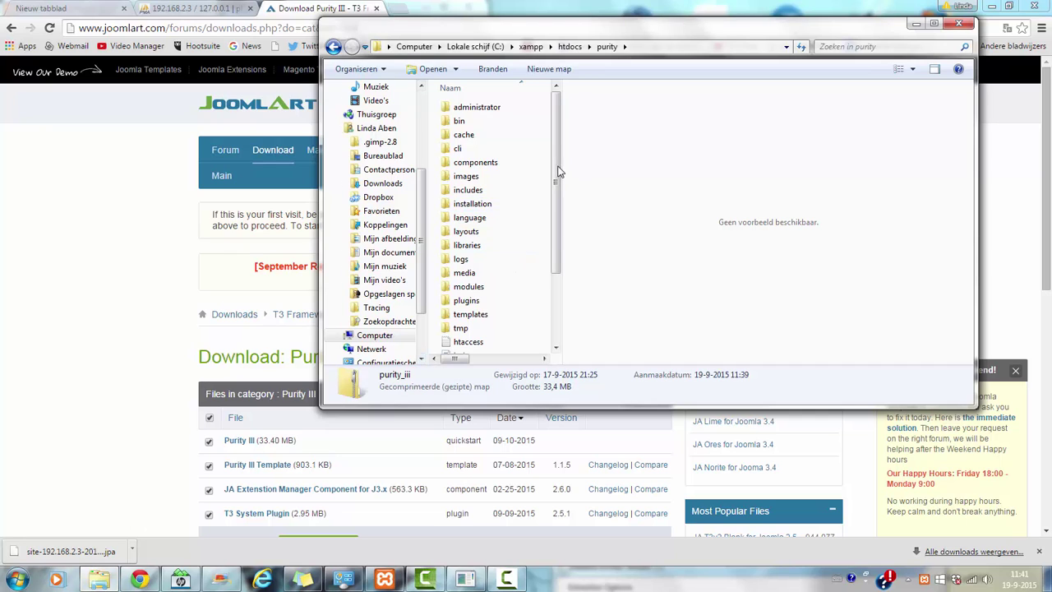
left_click_drag(556, 169, 541, 153)
left_click_drag(556, 184, 557, 285)
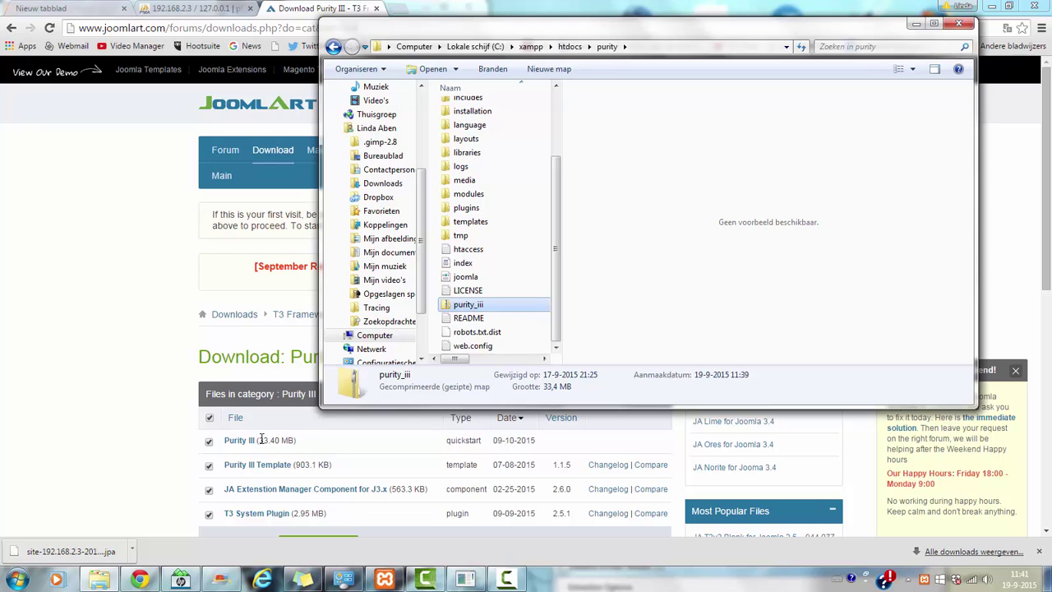
left_click(2, 428)
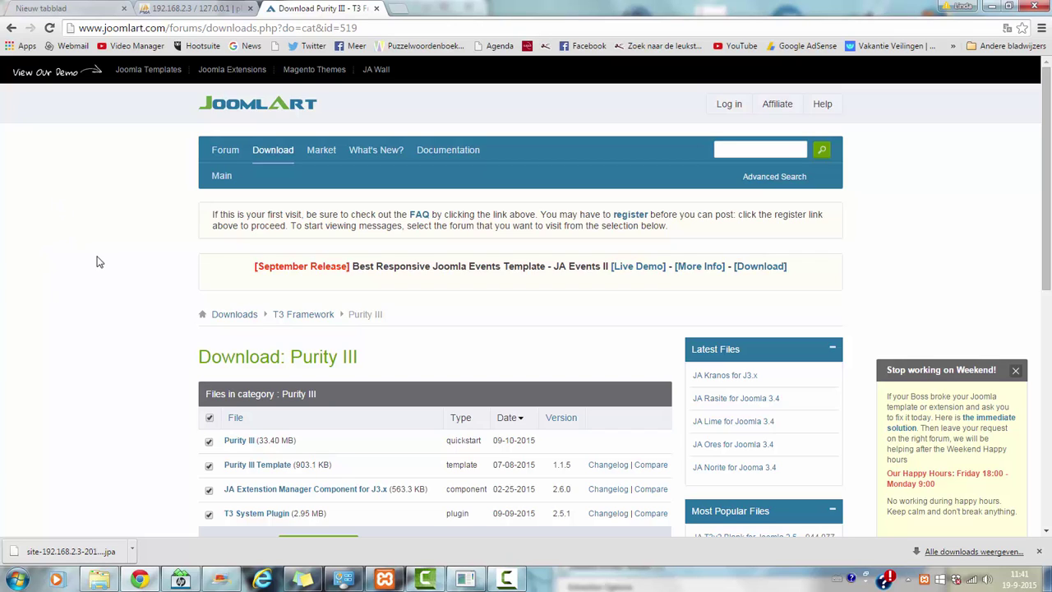
- Trim the browser address to load the phpMyAdmin start page
left_click(196, 8)
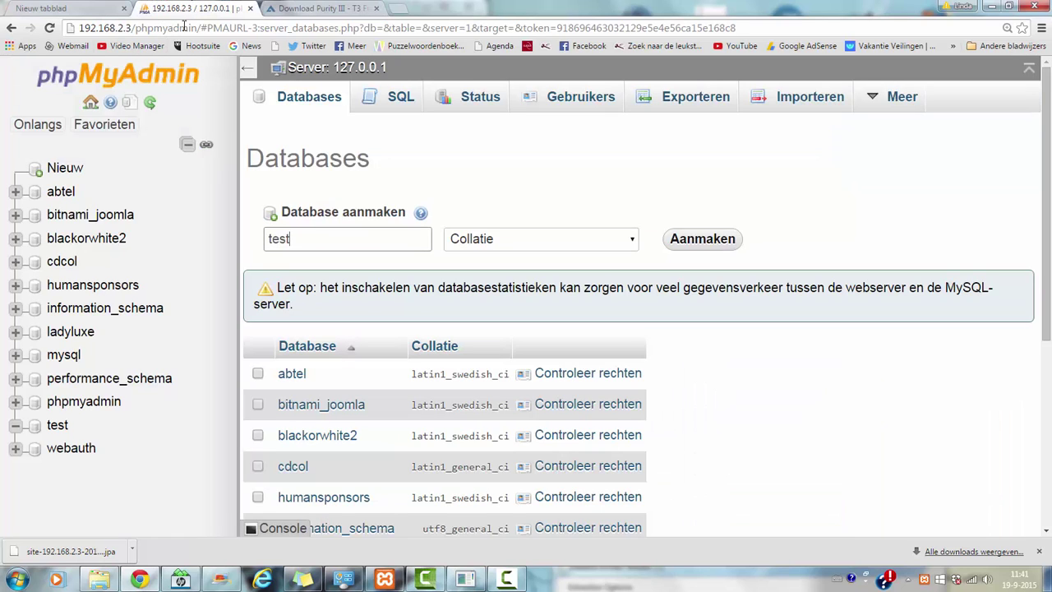
left_click_drag(205, 27, 737, 28)
key("BackSpace")
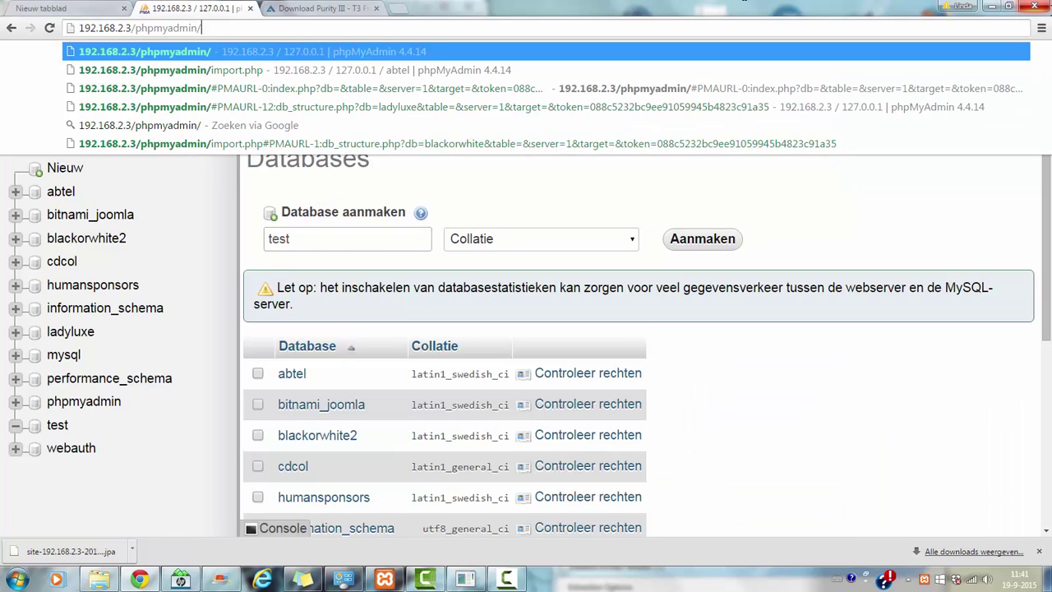
key("Return")
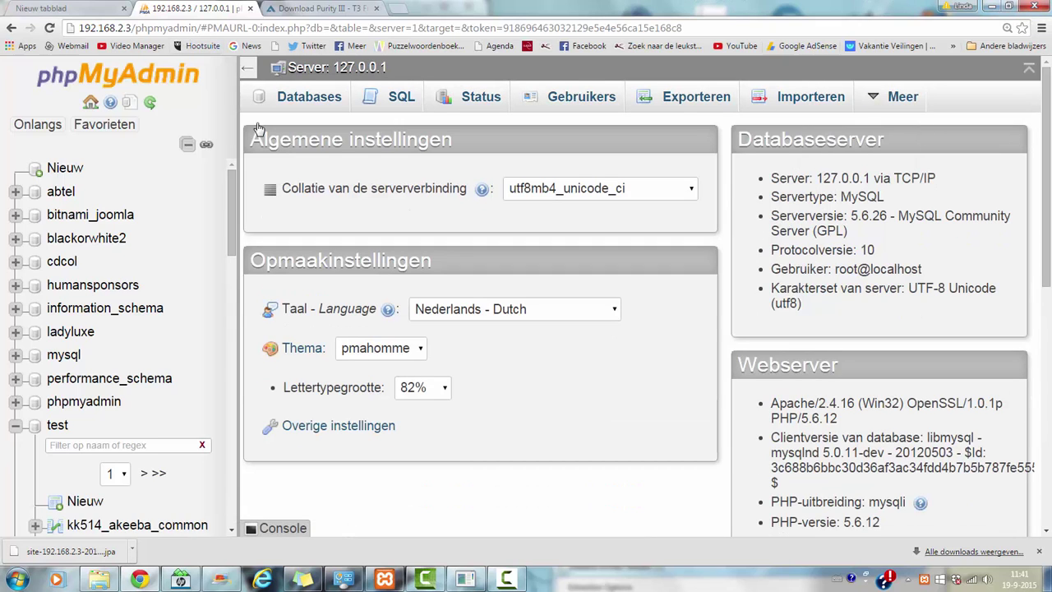
- Create a new database named purity from the Databases tab
left_click(301, 100)
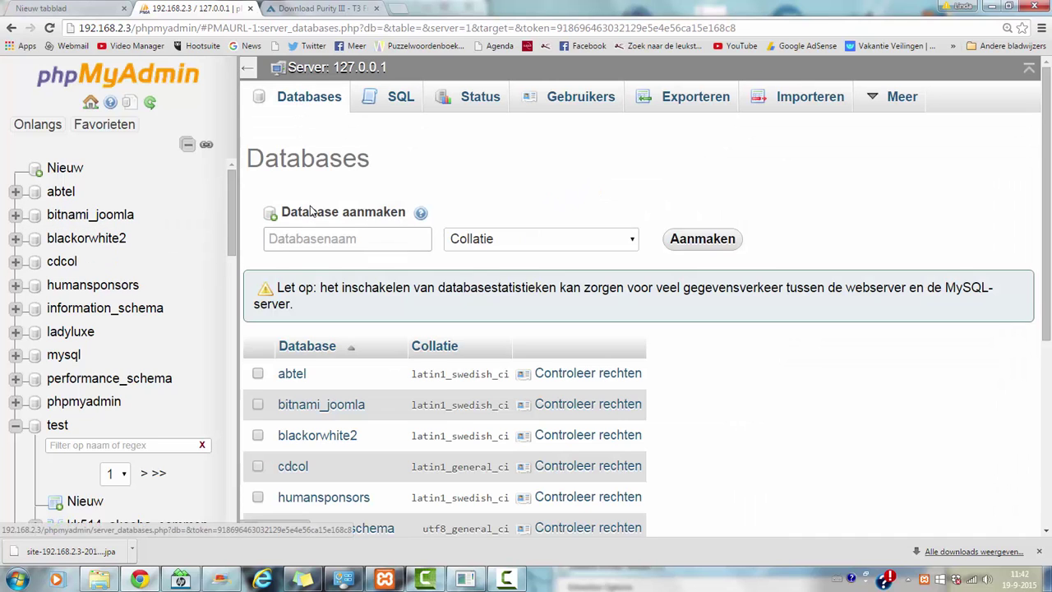
left_click(310, 239)
type("purity")
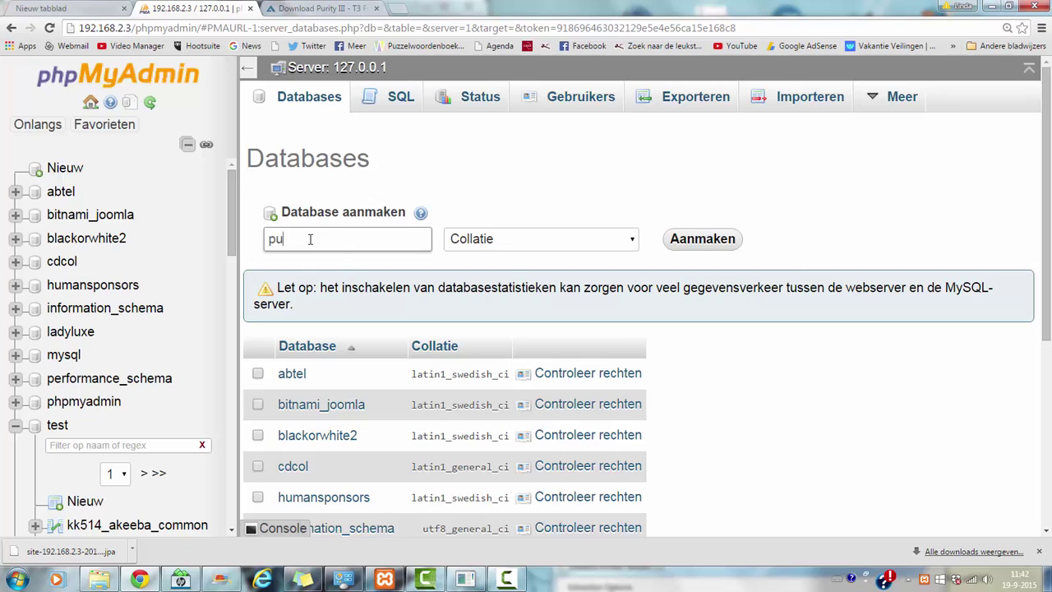
left_click(701, 239)
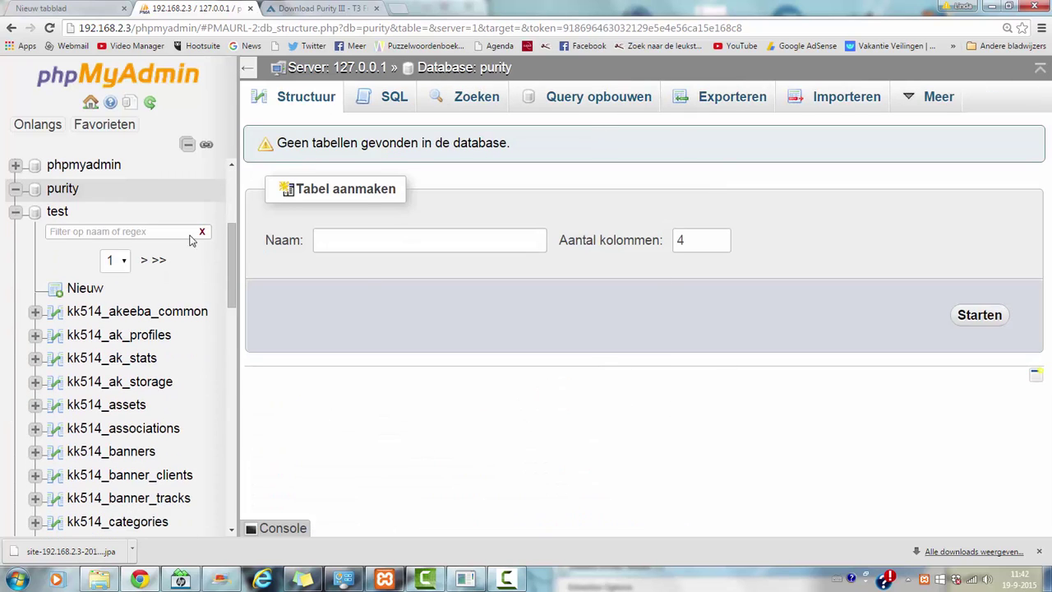
left_click_drag(233, 251, 230, 187)
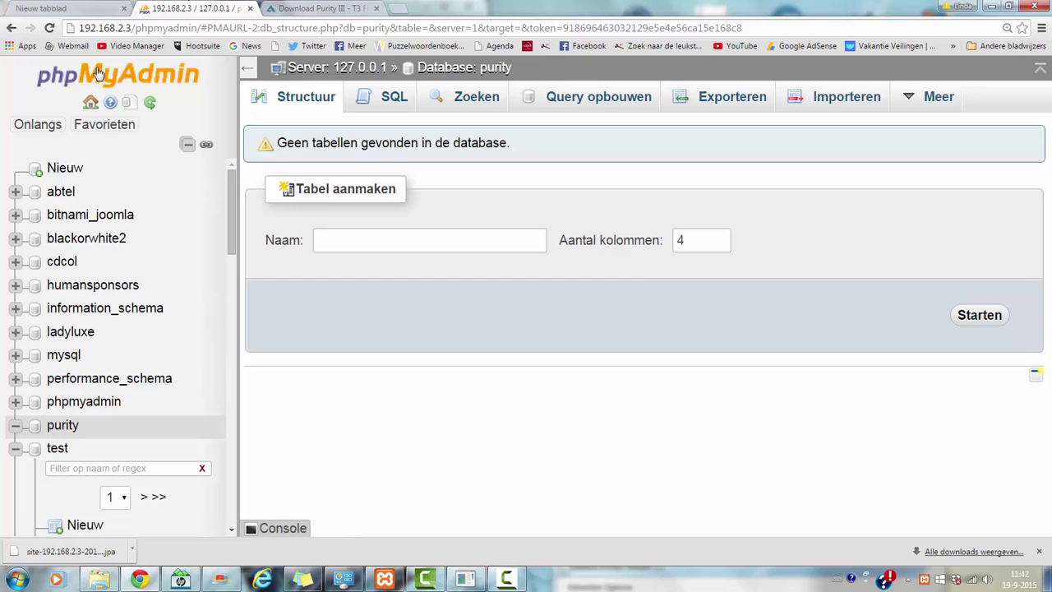
left_click_drag(138, 28, 985, 62)
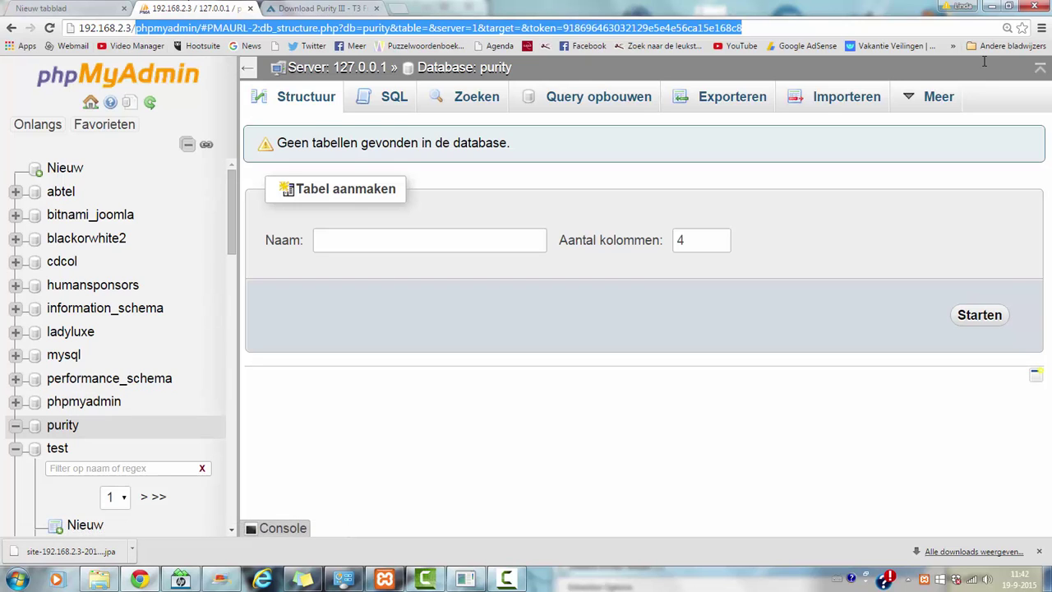
- Load the installer at 192.168.2.3/purity and switch its language to English (United Kingdom)
key("BackSpace")
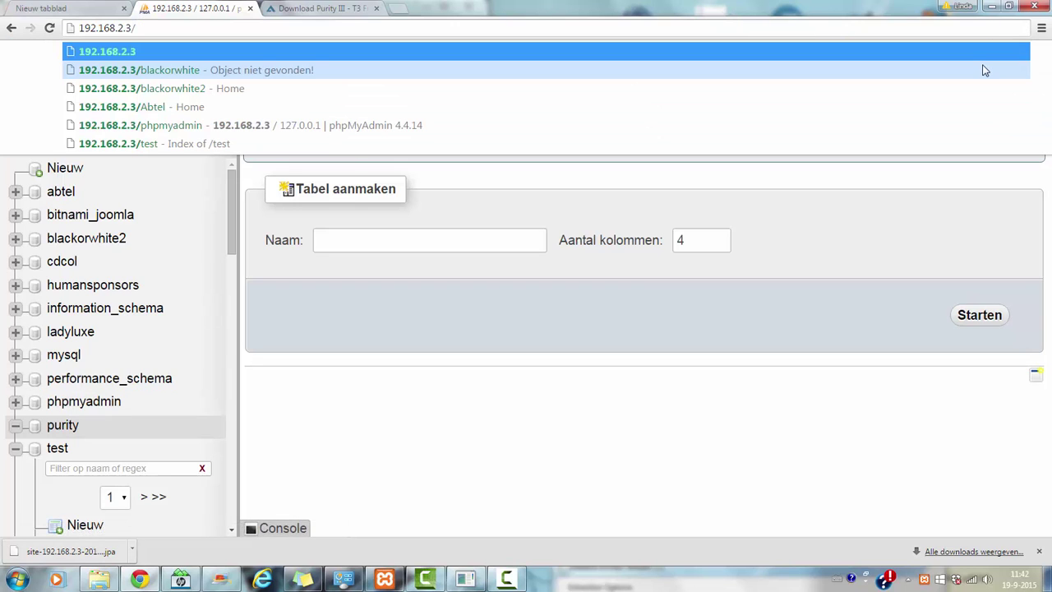
type("purity")
key("Return")
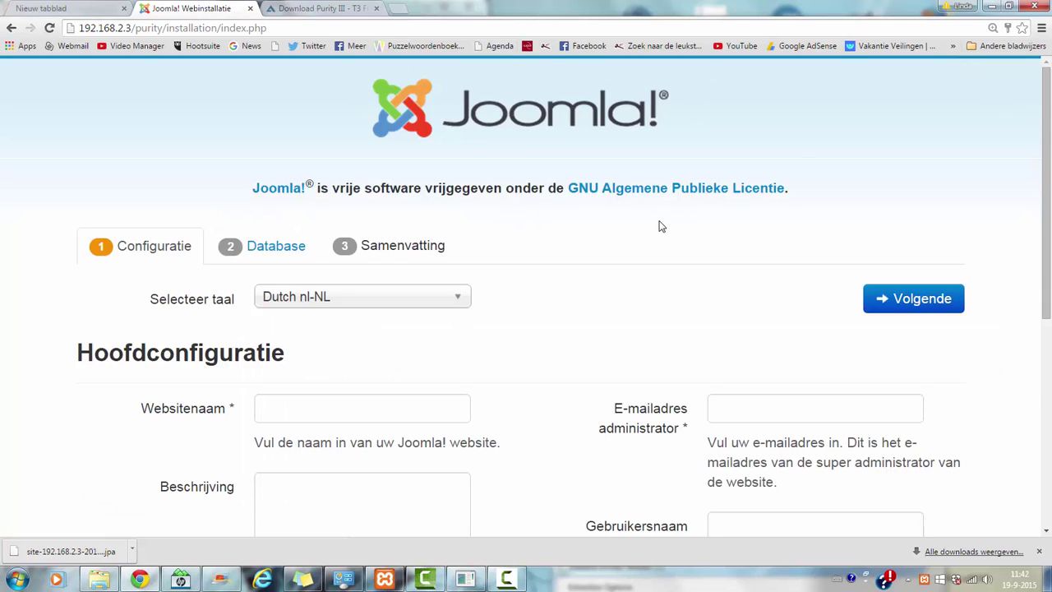
left_click_drag(1048, 212, 1049, 291)
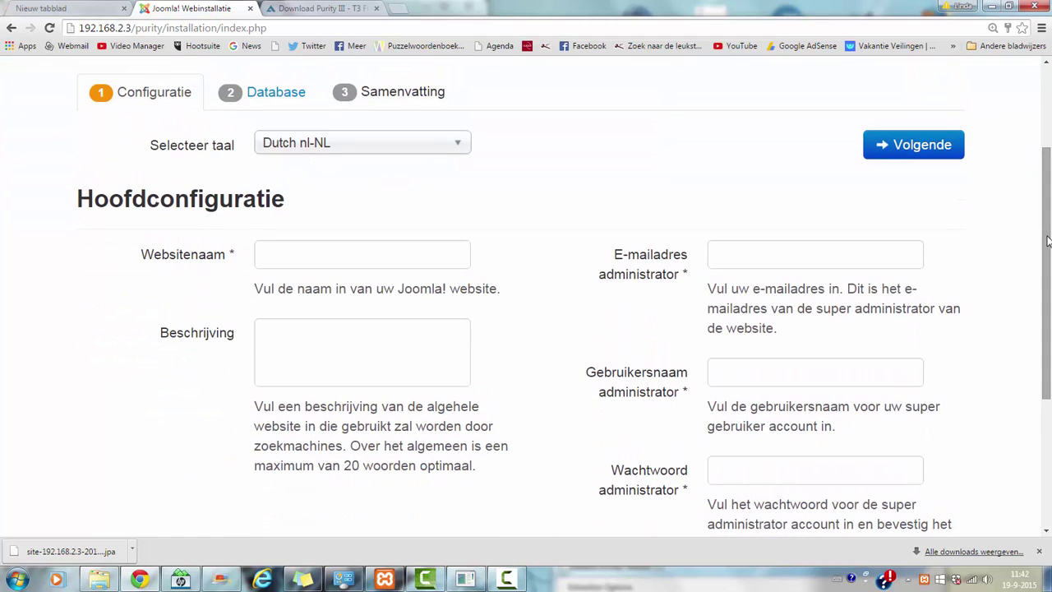
left_click(403, 147)
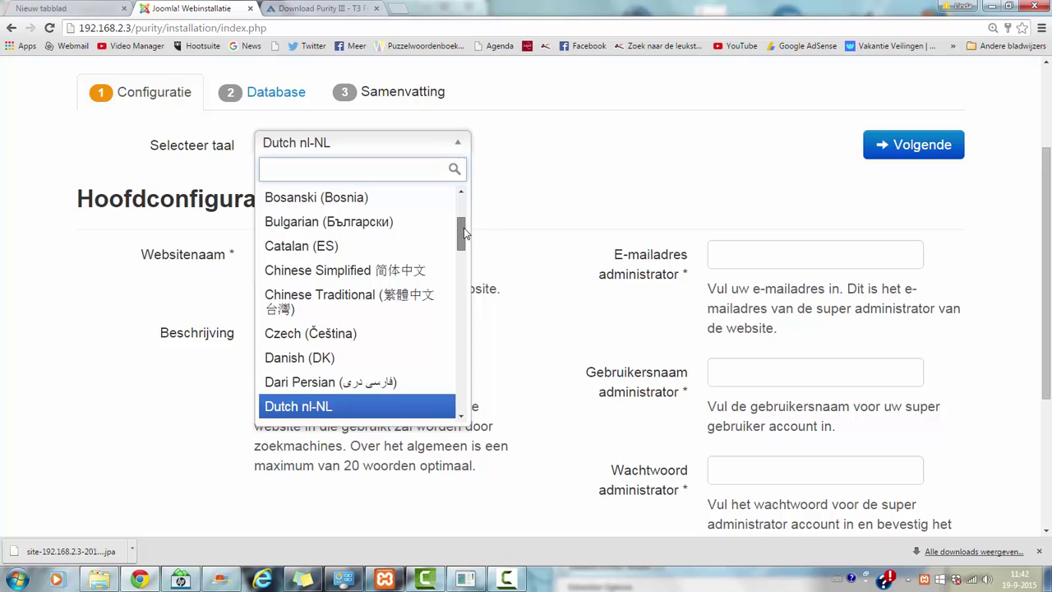
left_click_drag(462, 226, 468, 261)
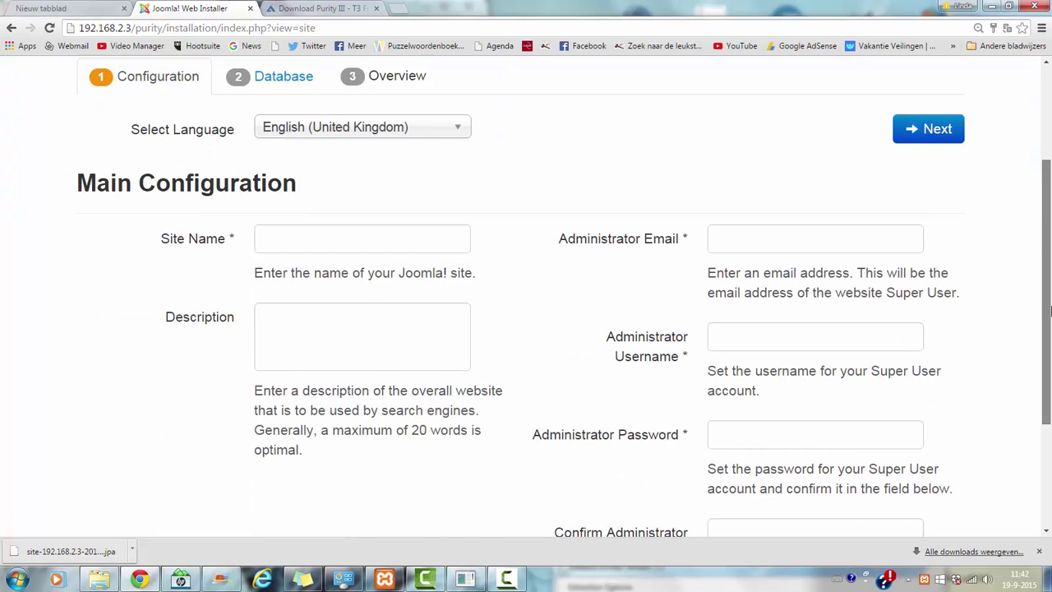
- Enter site name Purity and the administrator e-mail address
left_click(338, 224)
type("Purity")
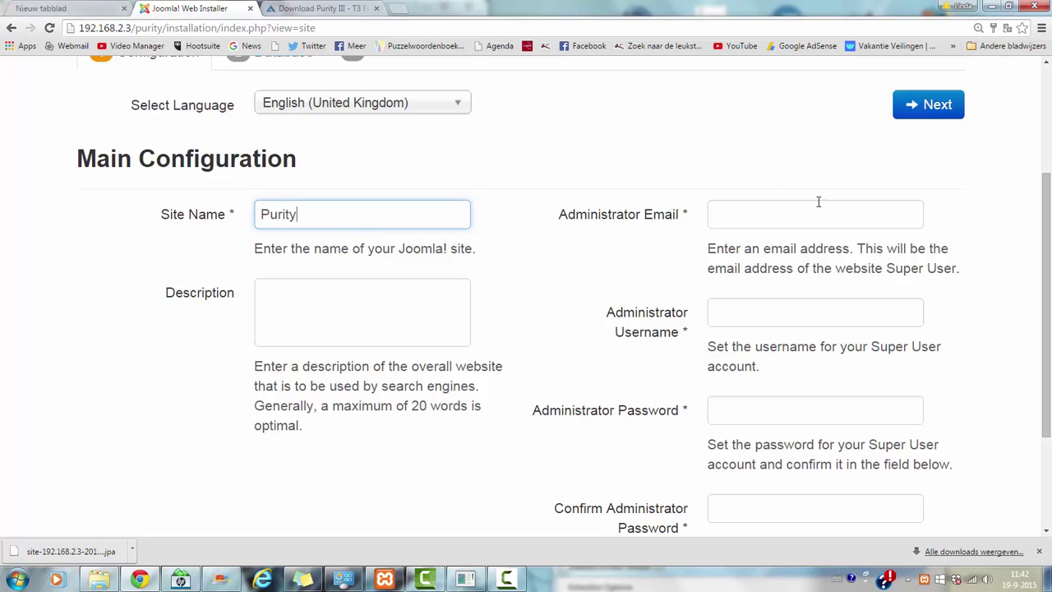
left_click(805, 208)
type("youremail@yourh")
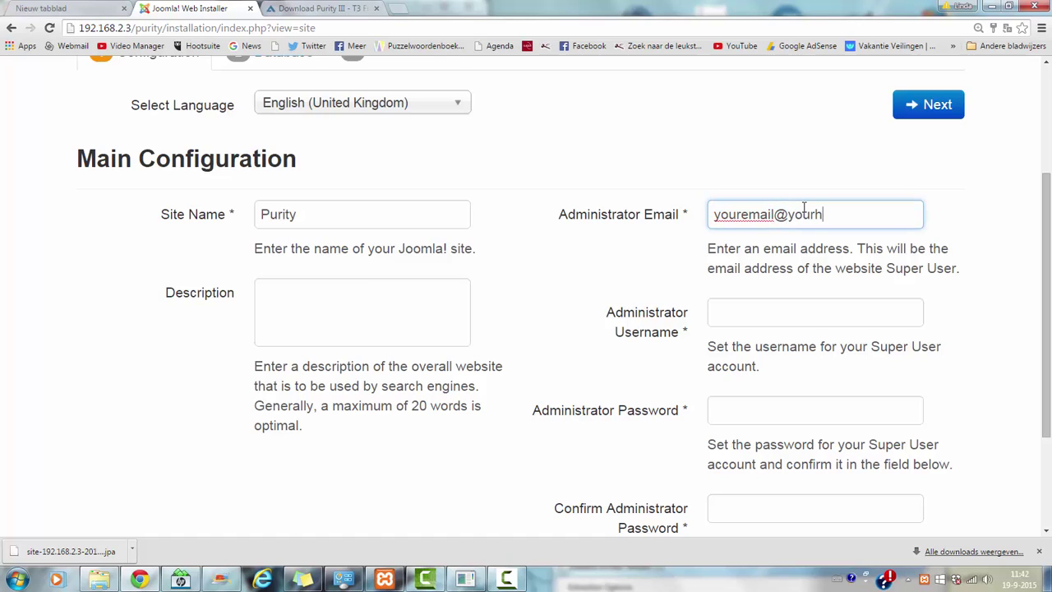
type("ost.com")
scroll(795, 302, "down", 1)
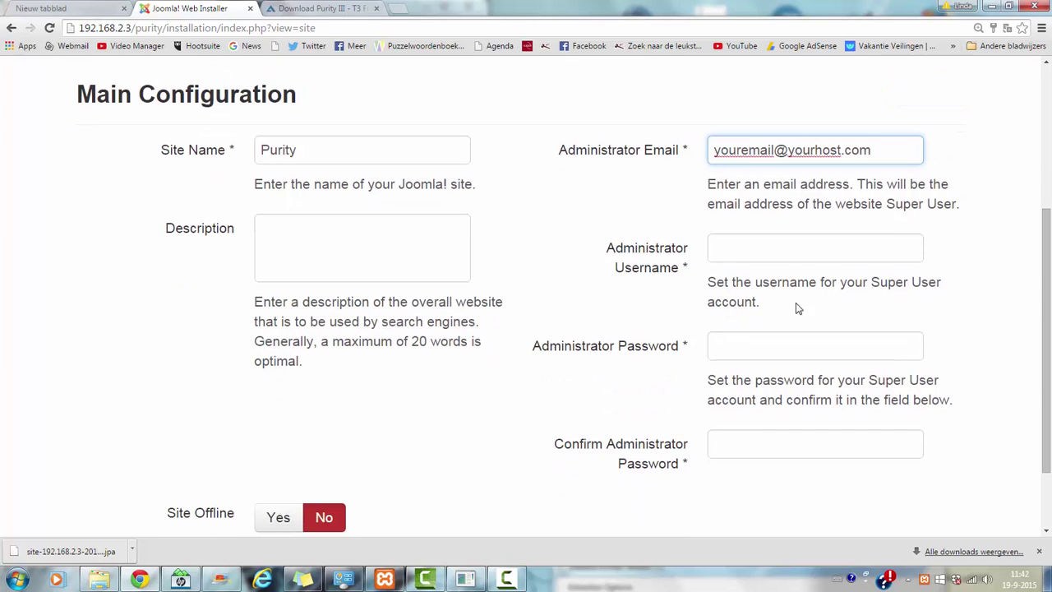
- Fill in the administrator username and enter the password twice
left_click(773, 250)
left_click(763, 272)
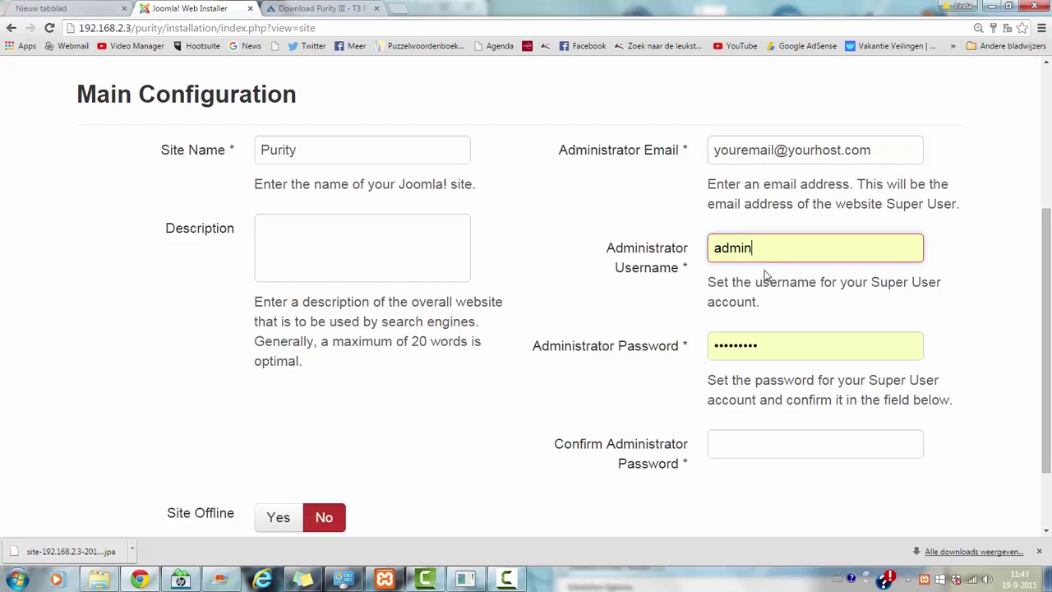
left_click_drag(765, 345, 733, 352)
key("BackSpace")
key("BackSpace")
key("BackSpace")
key("BackSpace")
key("BackSpace")
key("BackSpace")
key("BackSpace")
key("BackSpace")
key("BackSpace")
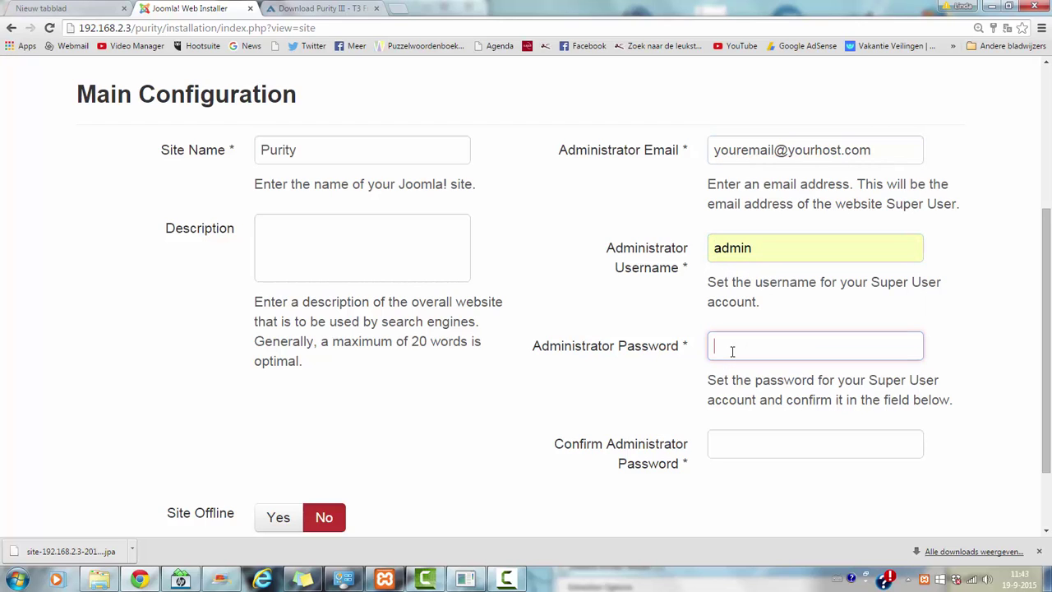
type("adm")
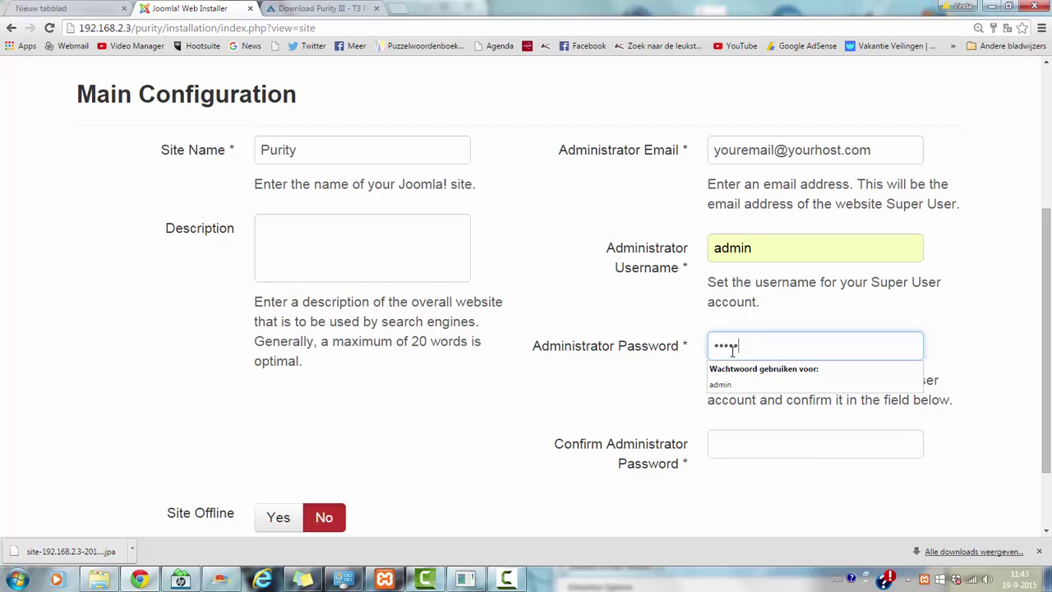
key("Tab")
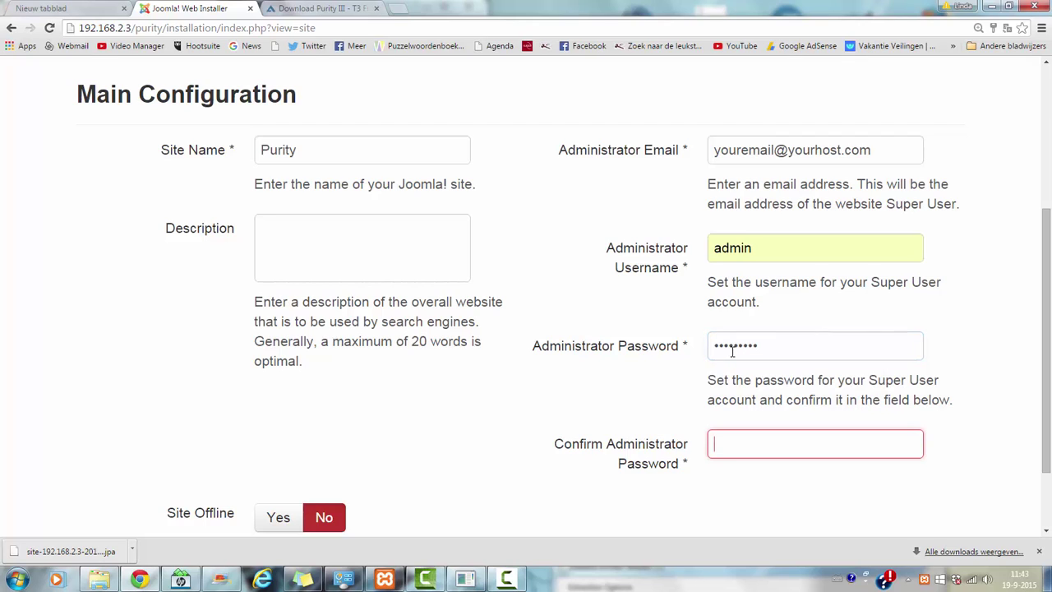
type("admi")
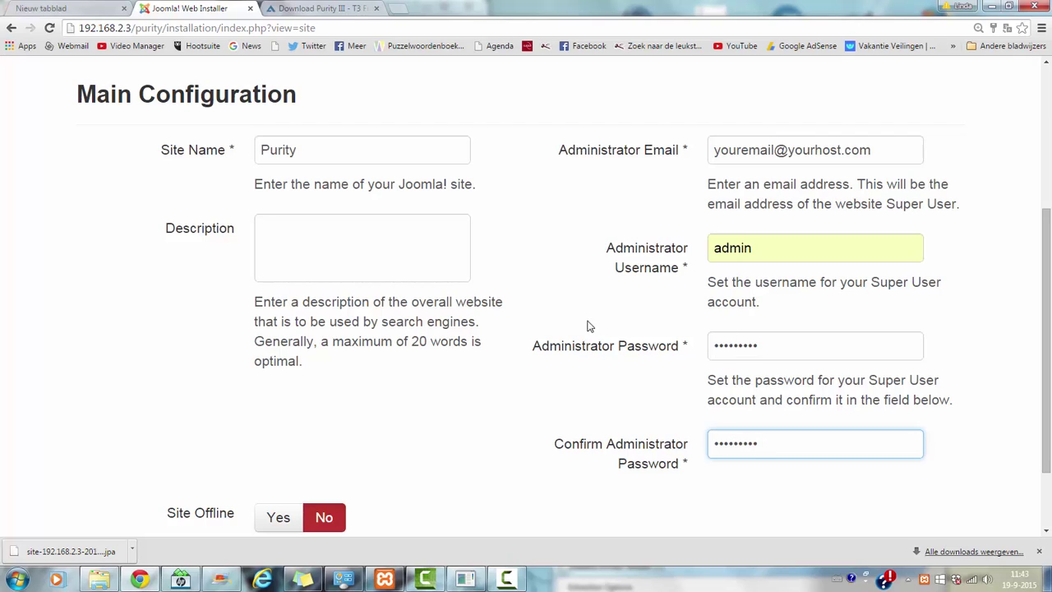
left_click_drag(1049, 293, 1050, 333)
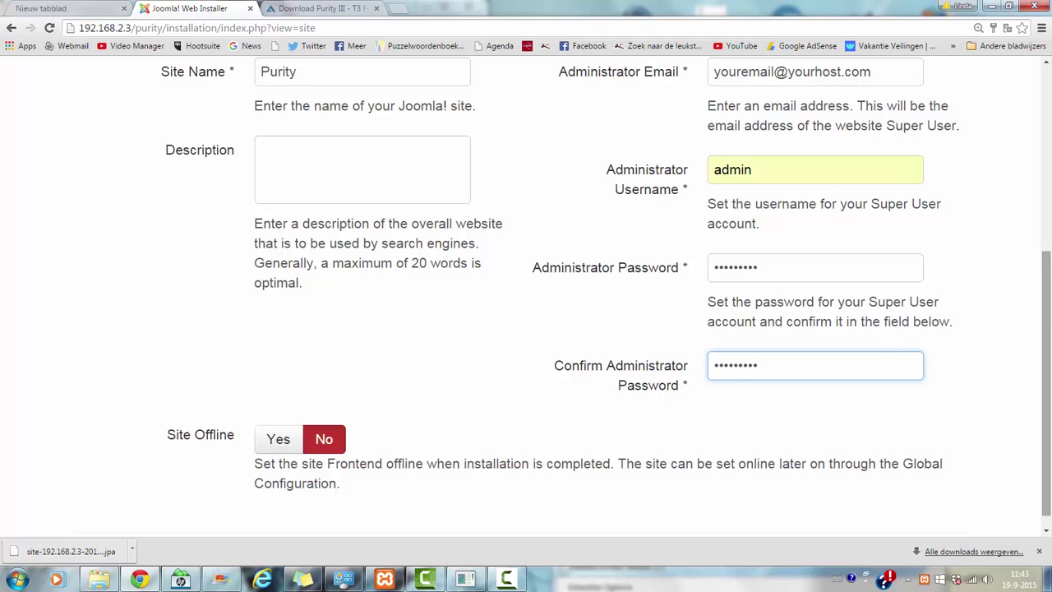
scroll(904, 333, "up", 4)
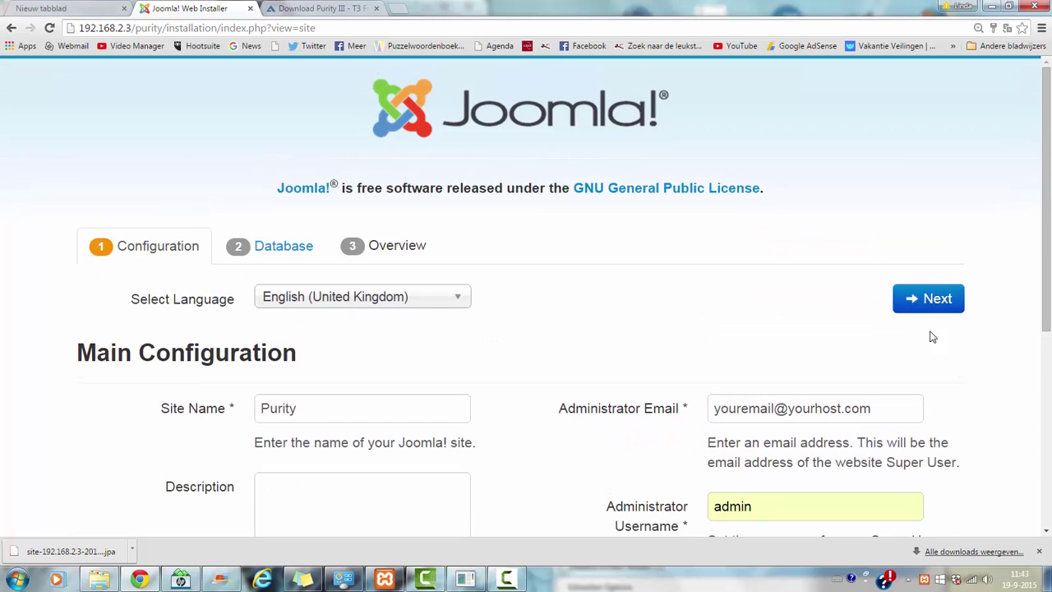
- Advance to Database Configuration and set user root with an empty password
left_click(924, 303)
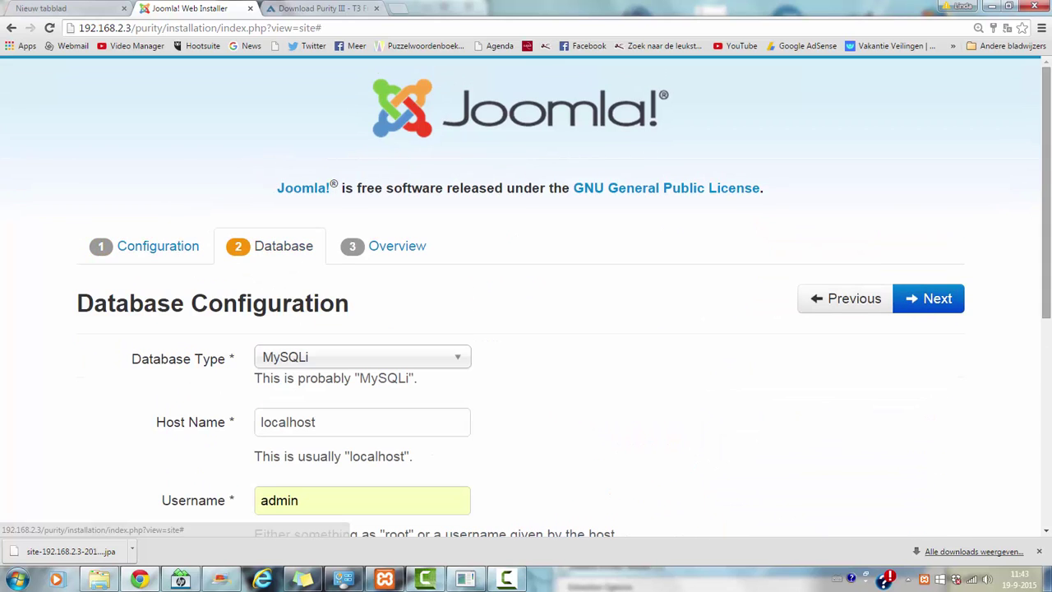
scroll(1049, 319, "down", 4)
scroll(1048, 319, "up", 2)
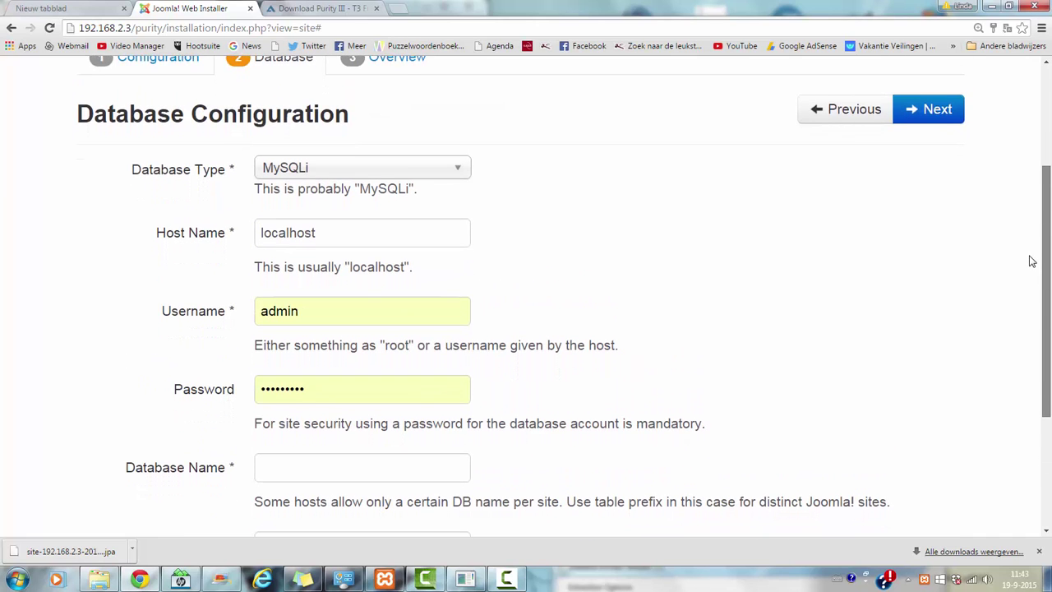
scroll(1034, 275, "down", 1)
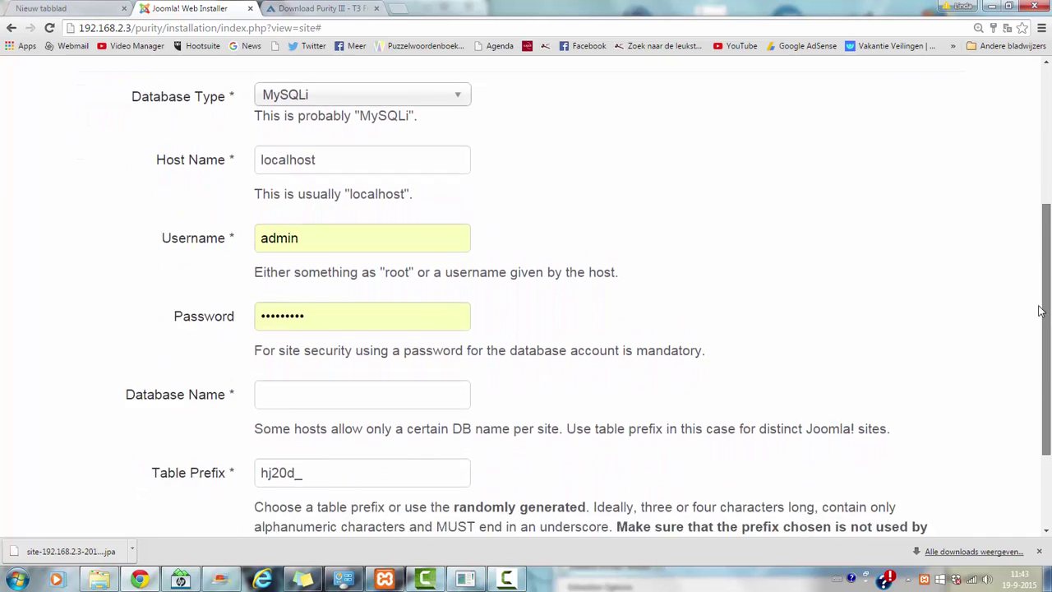
left_click(345, 221)
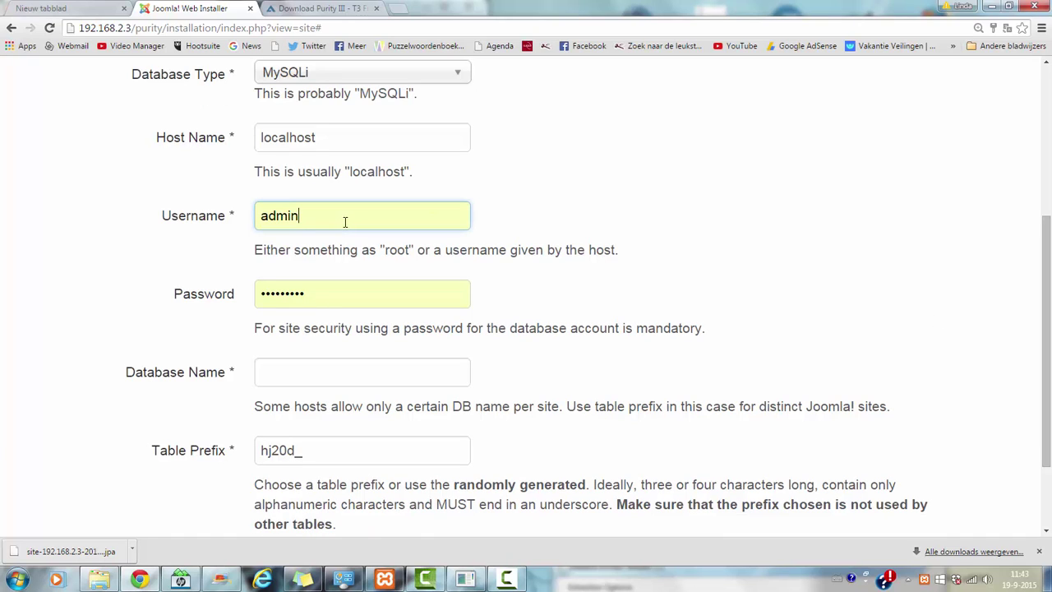
left_click(178, 220)
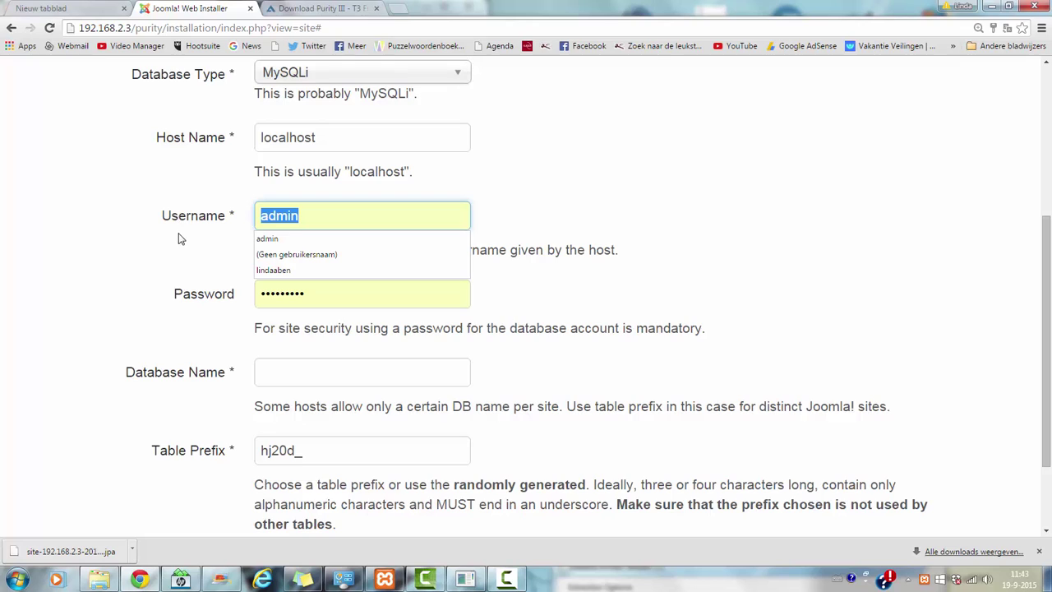
type("root")
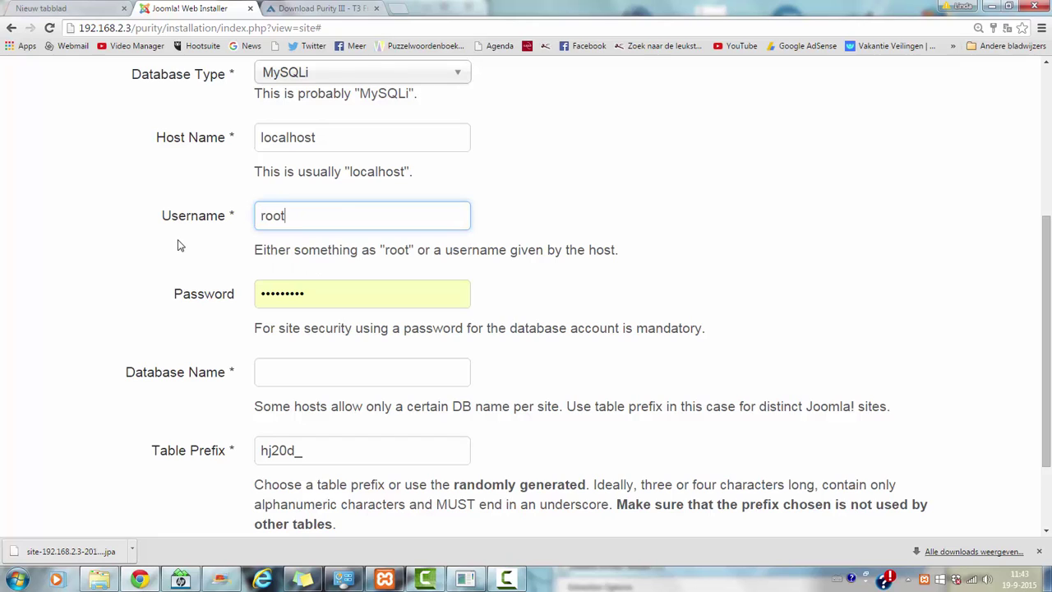
key("Tab")
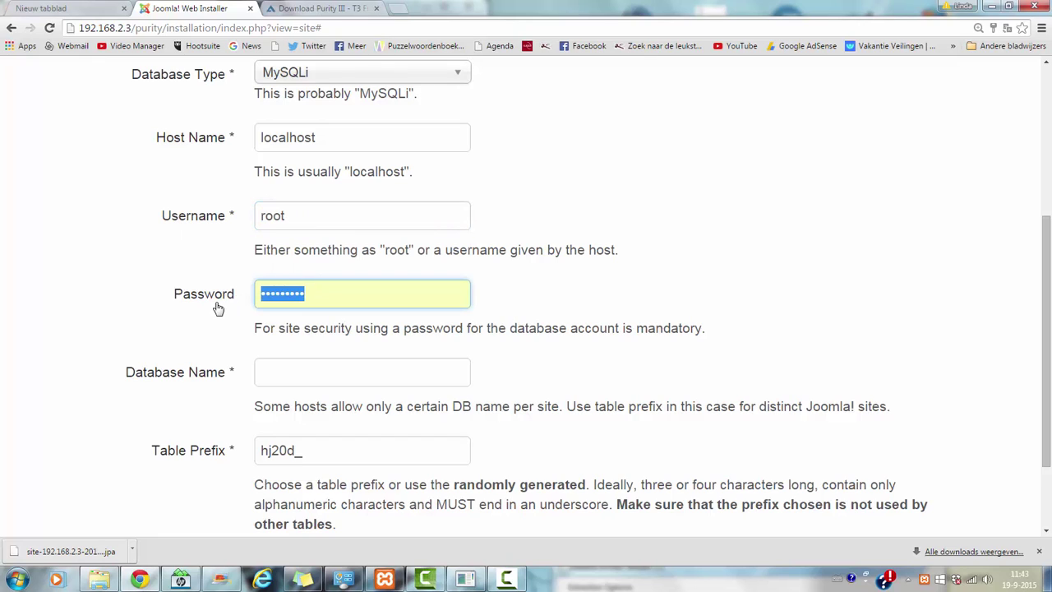
key("BackSpace")
- Enter purity as the database name
left_click(293, 371)
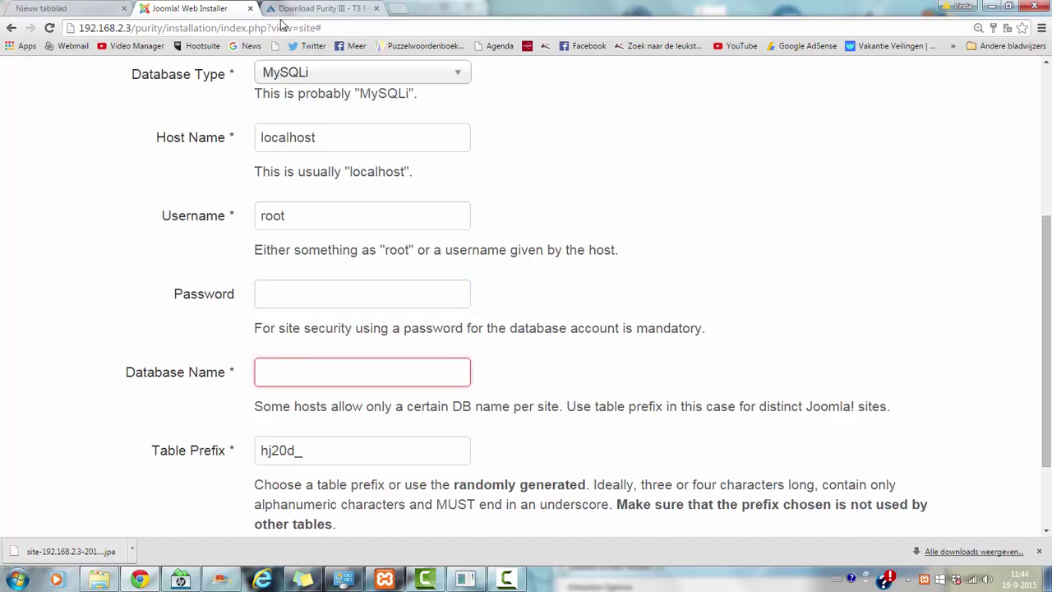
type("purity")
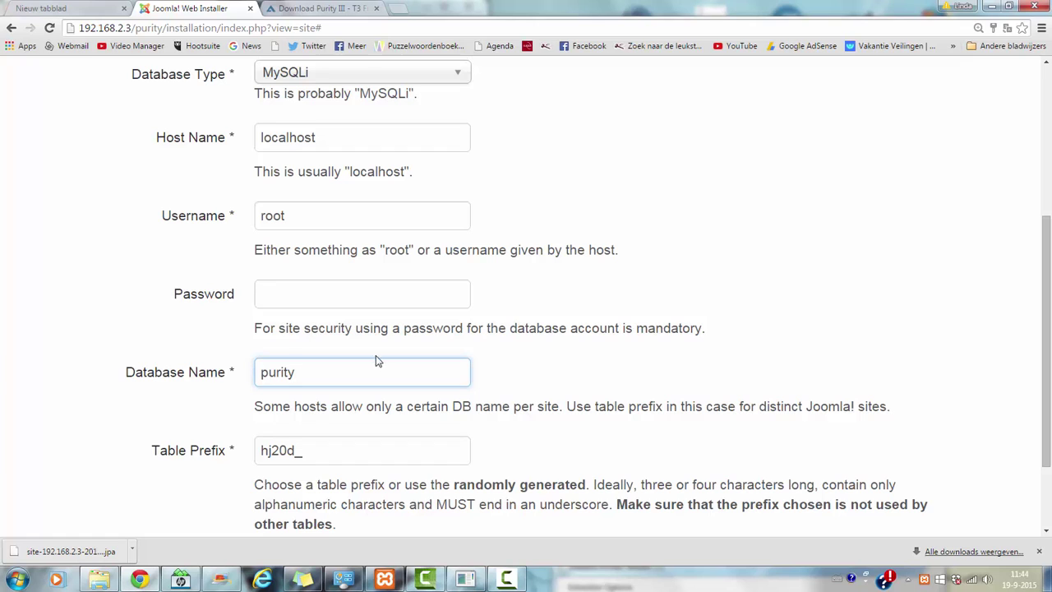
left_click_drag(1050, 300, 1050, 359)
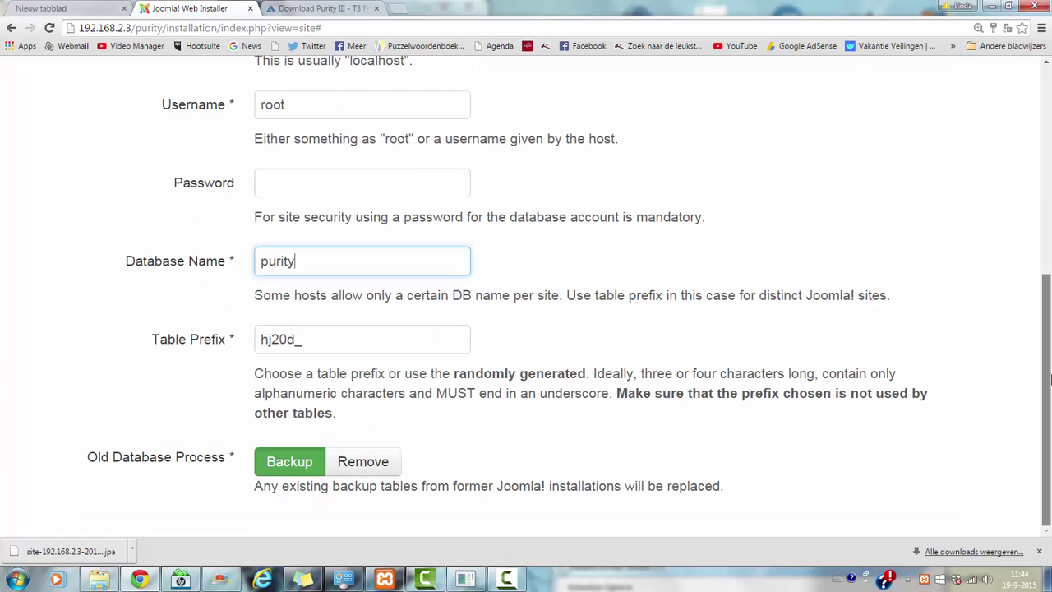
scroll(1050, 370, "up", 1)
scroll(1049, 343, "down", 1)
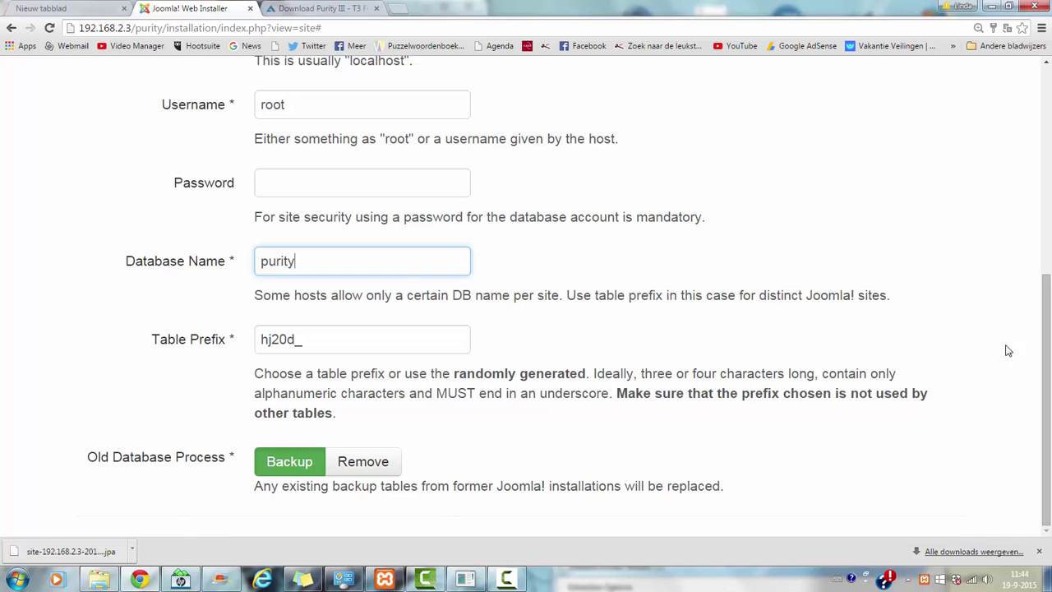
scroll(1030, 295, "up", 4)
scroll(1029, 294, "down", 4)
scroll(1029, 295, "up", 5)
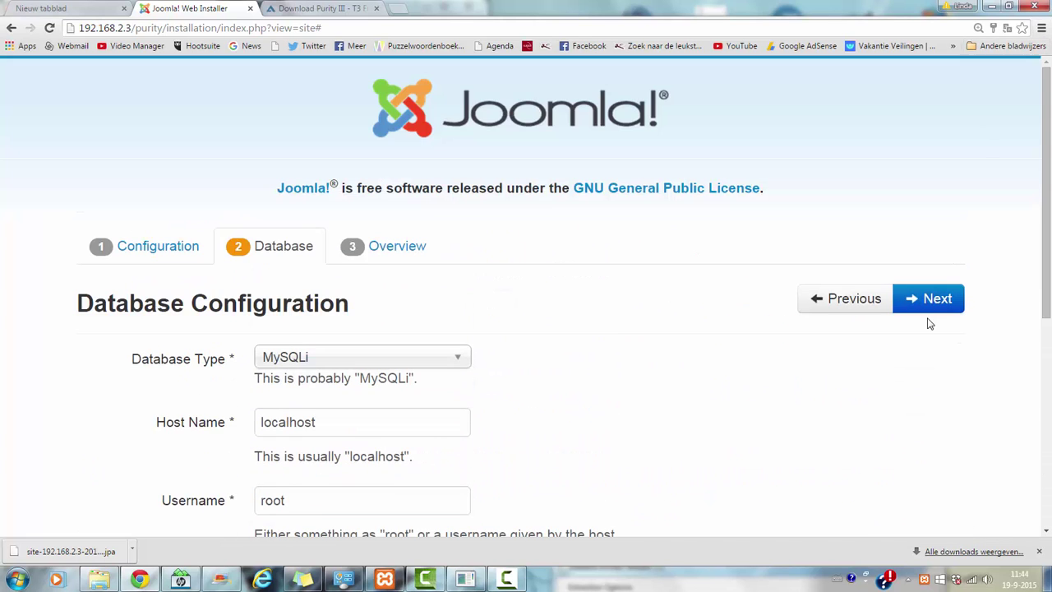
- Leave sample data at None and install Joomla until the Congratulations page appears
left_click(927, 306)
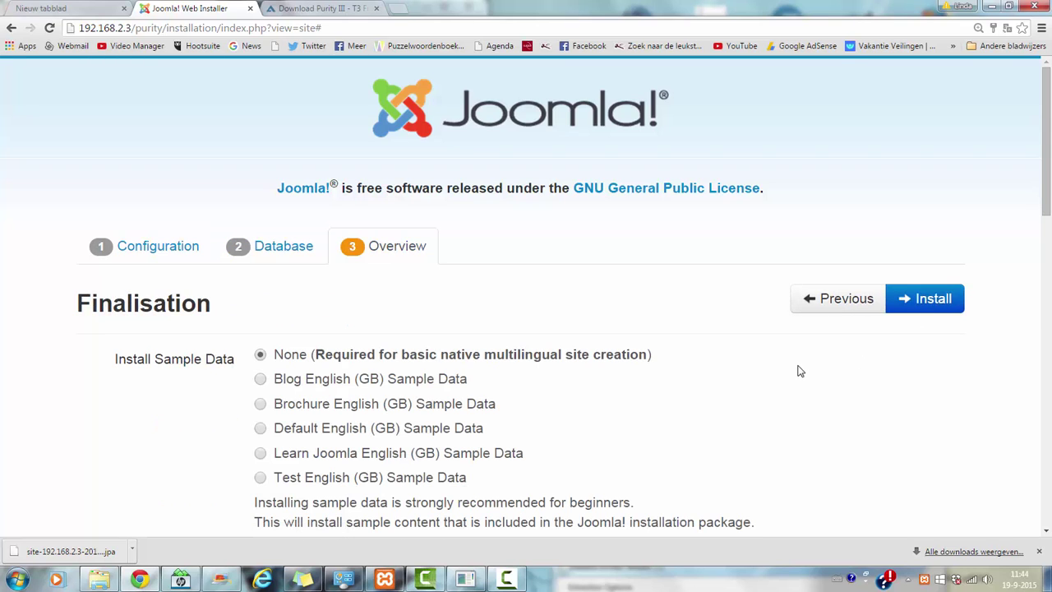
scroll(1050, 240, "down", 3)
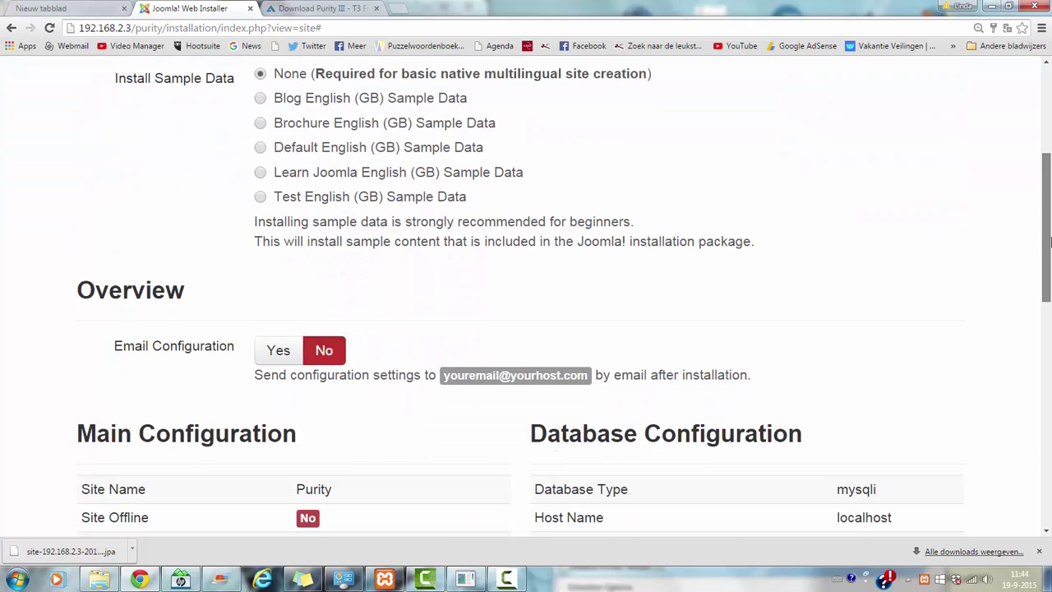
scroll(1050, 240, "up", 3)
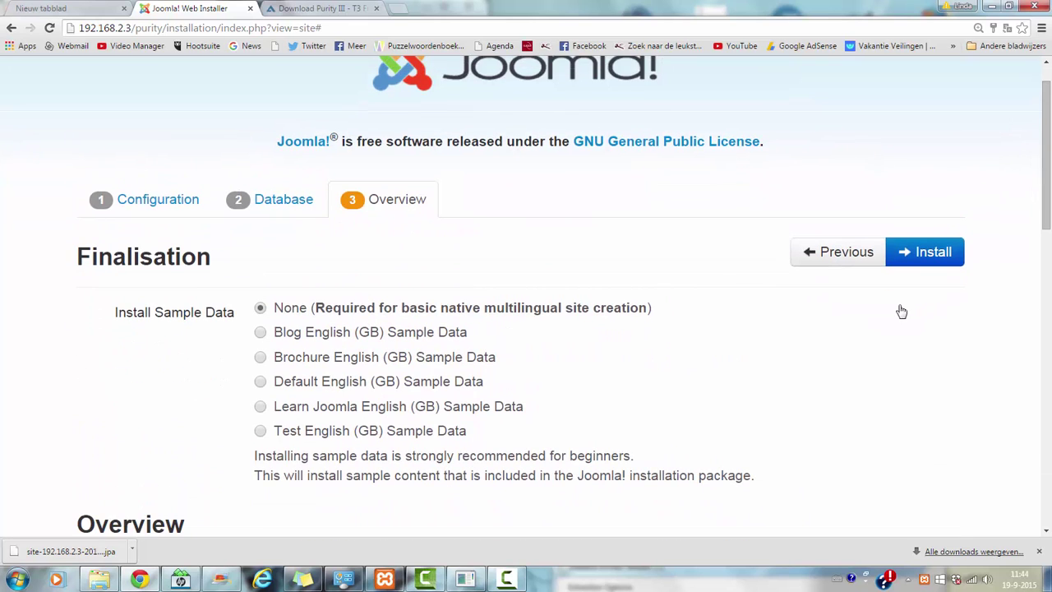
left_click(935, 252)
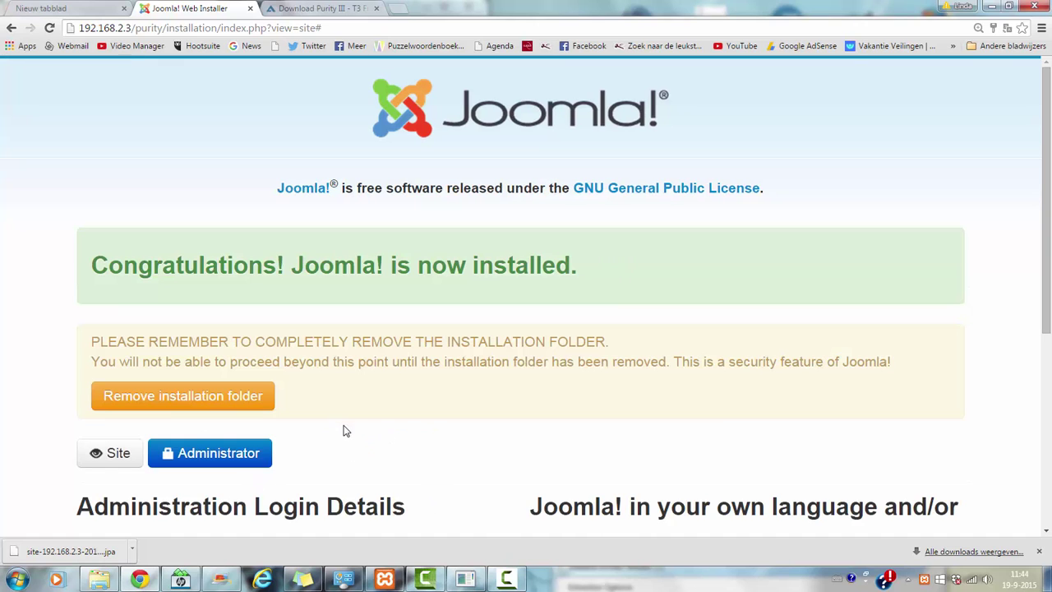
- Remove the installation folder and load the new site's Home page
left_click(222, 409)
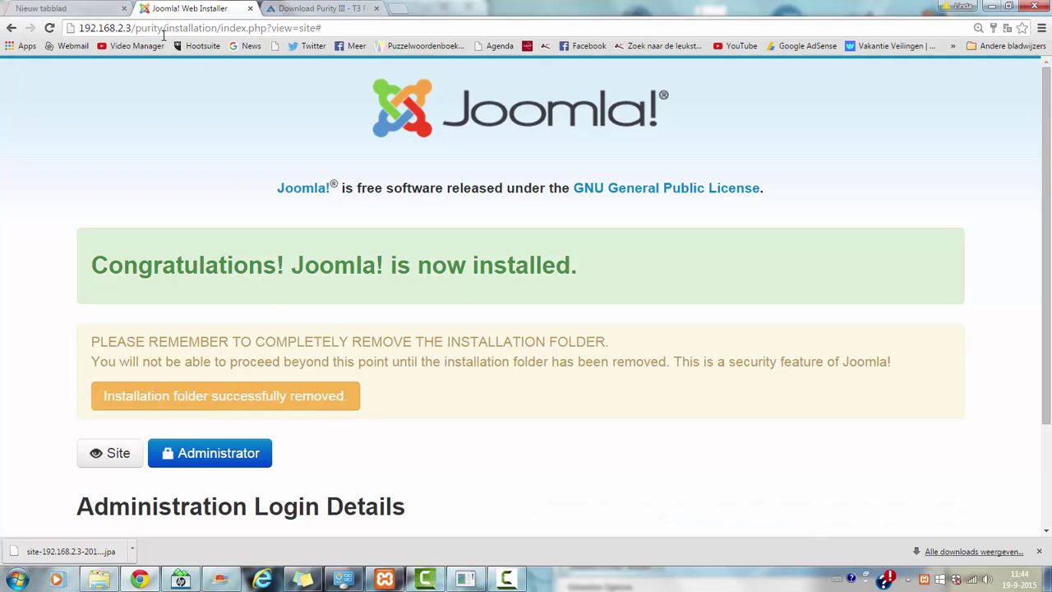
left_click_drag(164, 33, 328, 37)
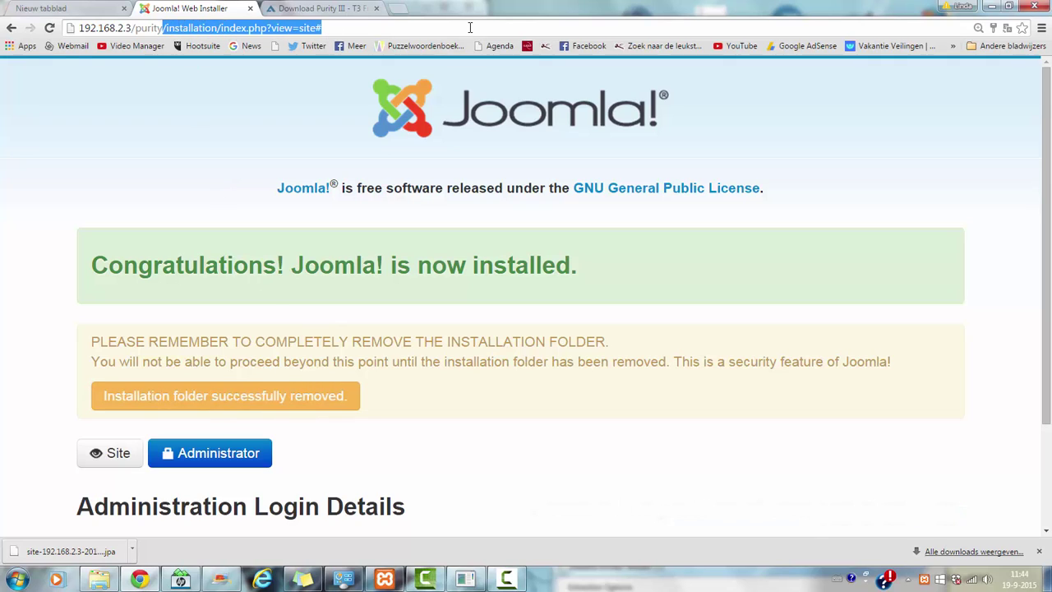
key("BackSpace")
key("Return")
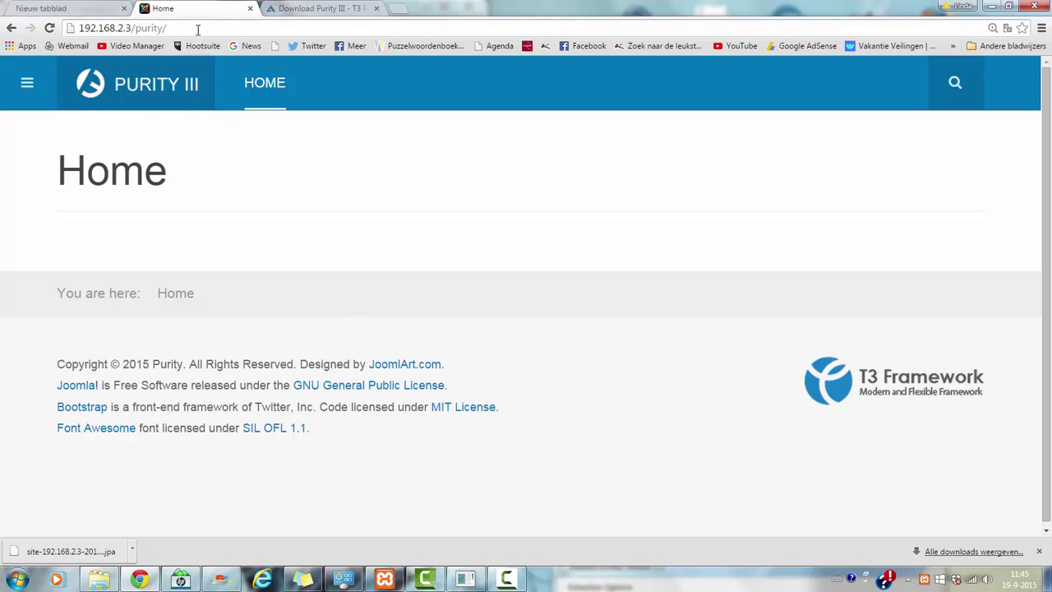
- Append administrator to the site address
left_click(248, 27)
left_click(248, 27)
type("adminis")
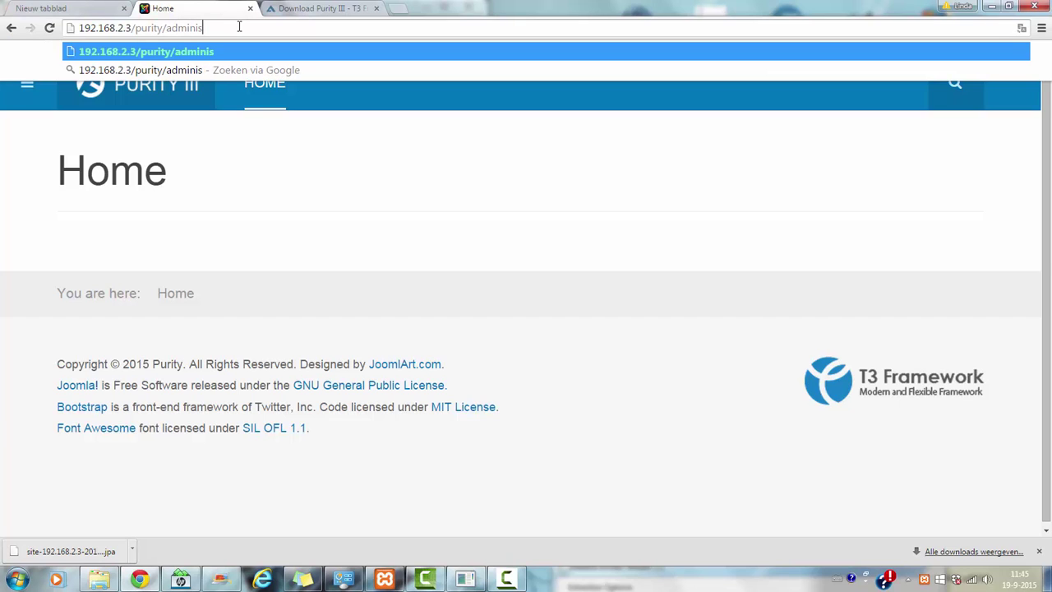
type("trato")
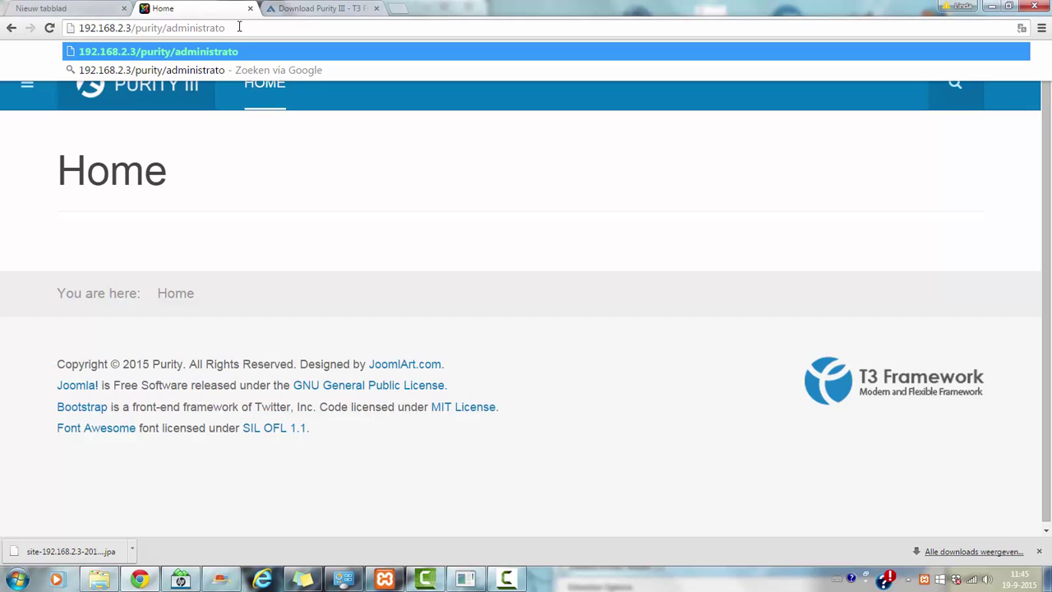
type("r")
- Open /purity/administrator and log in with the autofilled admin credentials
key("Return")
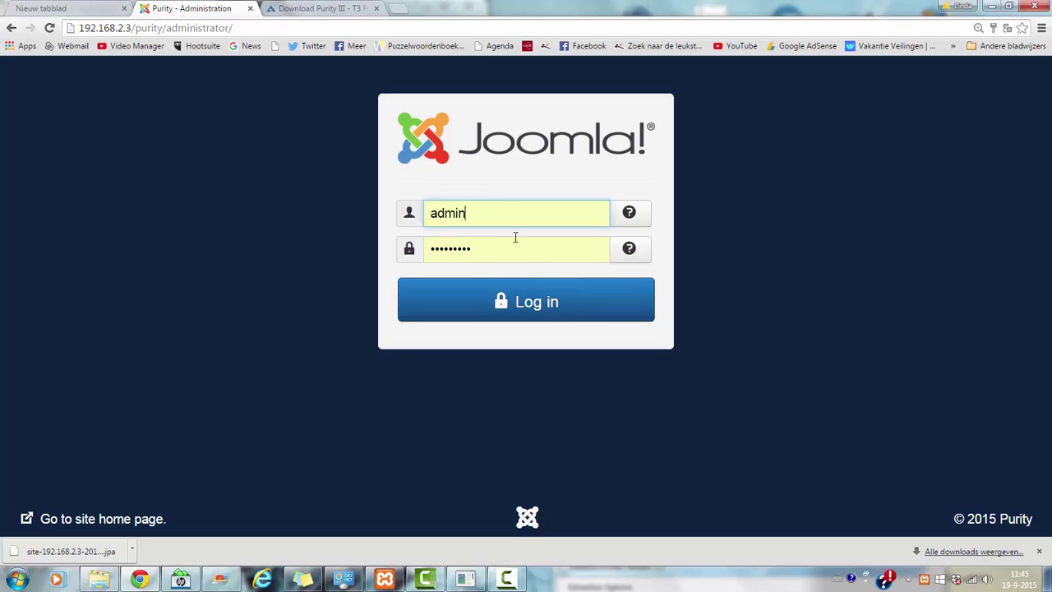
left_click(547, 315)
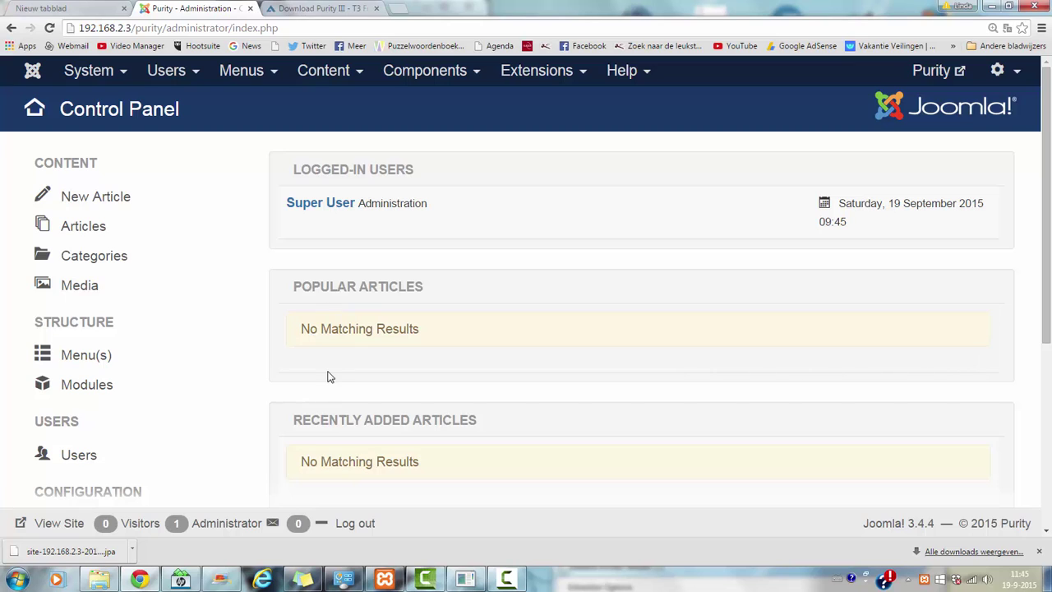
- From Extensions > Templates, open the Purity III - Corporate style for editing
left_click(511, 71)
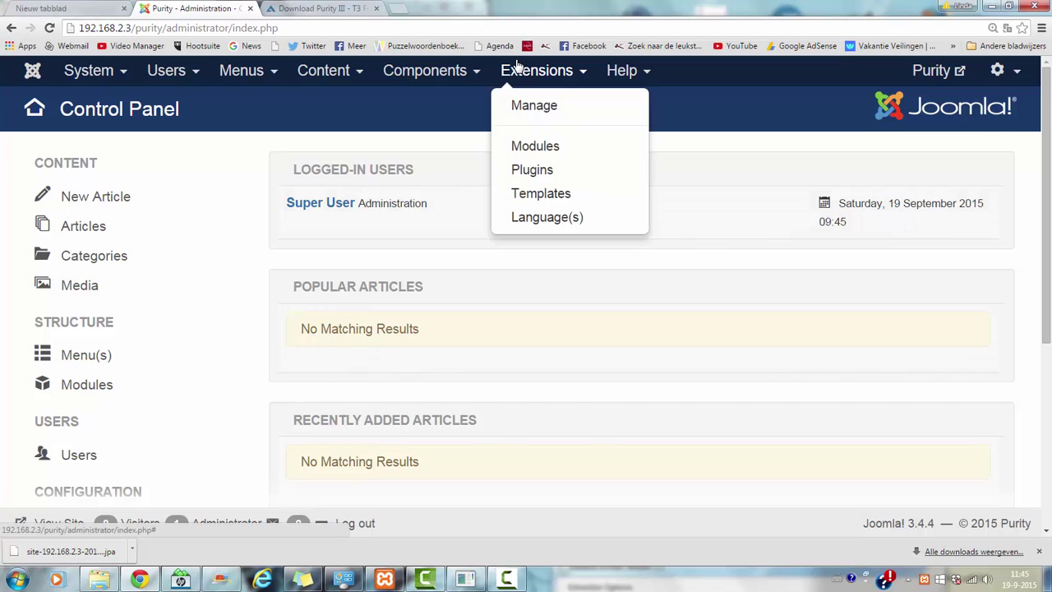
left_click(512, 70)
left_click(526, 75)
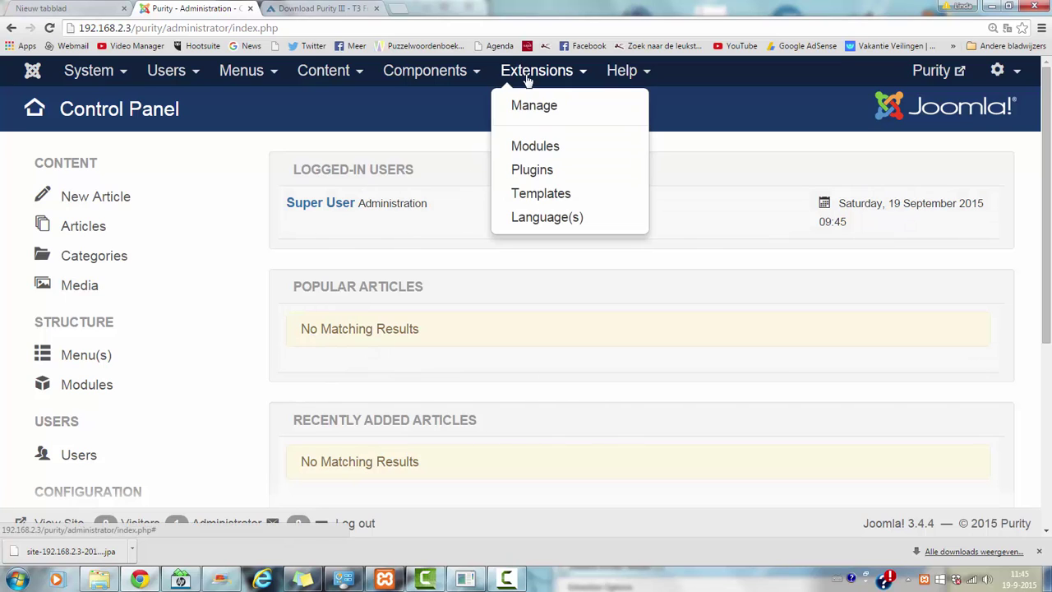
left_click(536, 195)
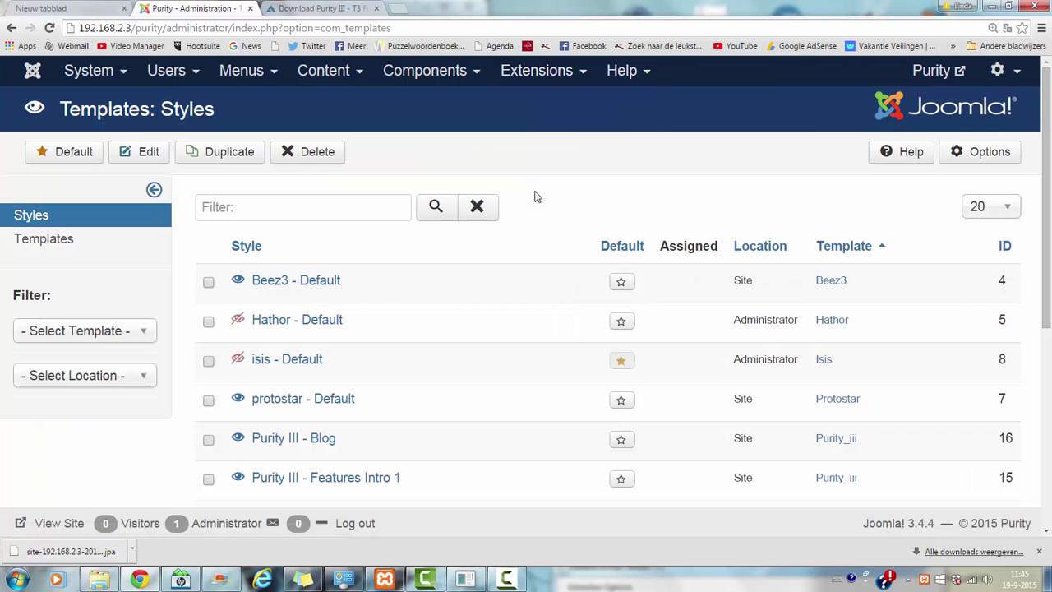
scroll(526, 328, "down", 3)
scroll(1051, 426, "down", 2)
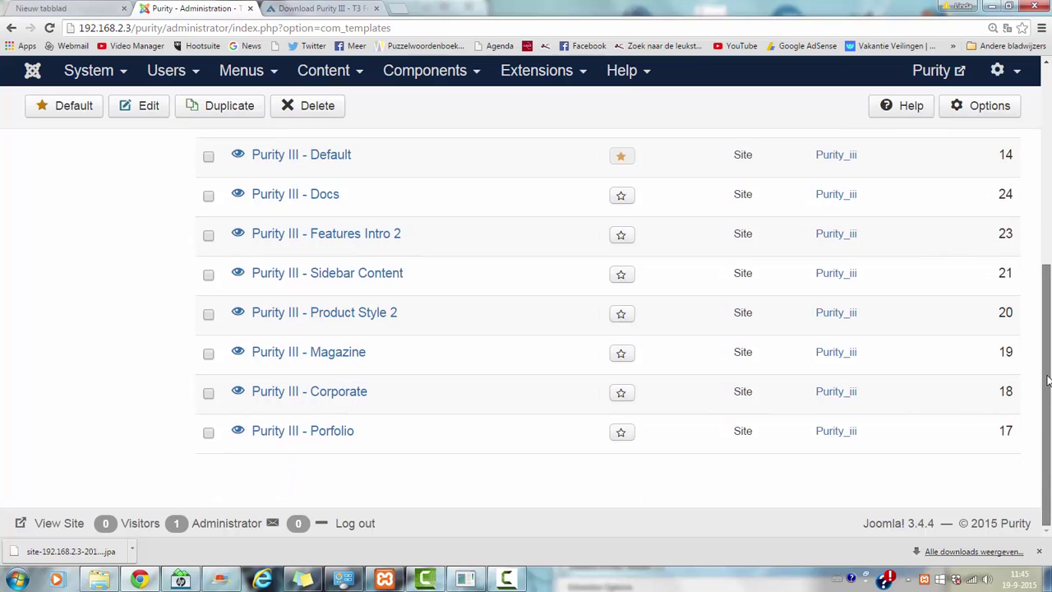
left_click_drag(1047, 378, 1024, 321)
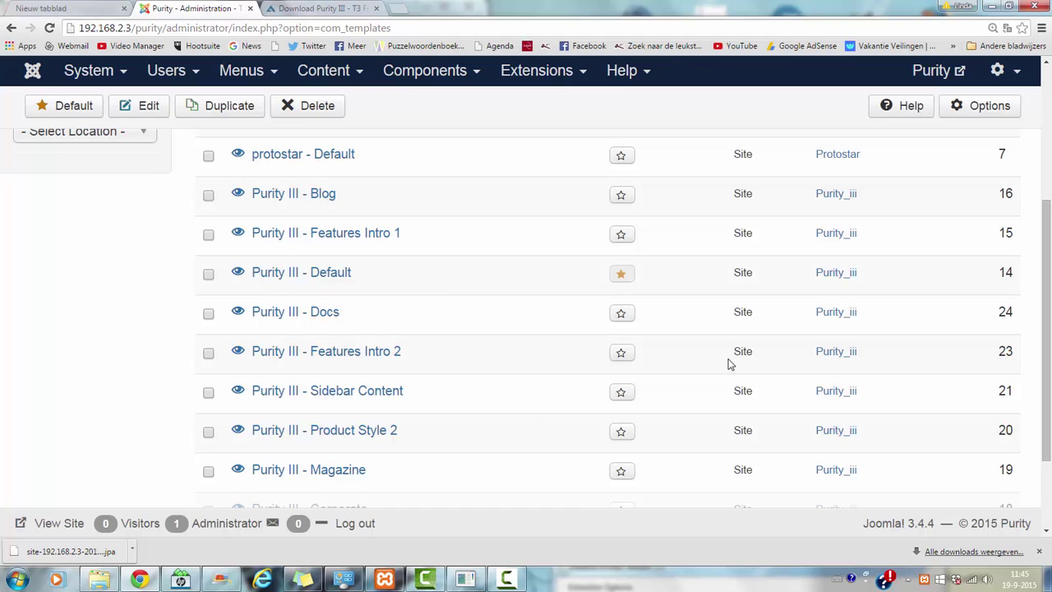
left_click_drag(1049, 193, 1048, 72)
left_click_drag(1051, 237, 1049, 437)
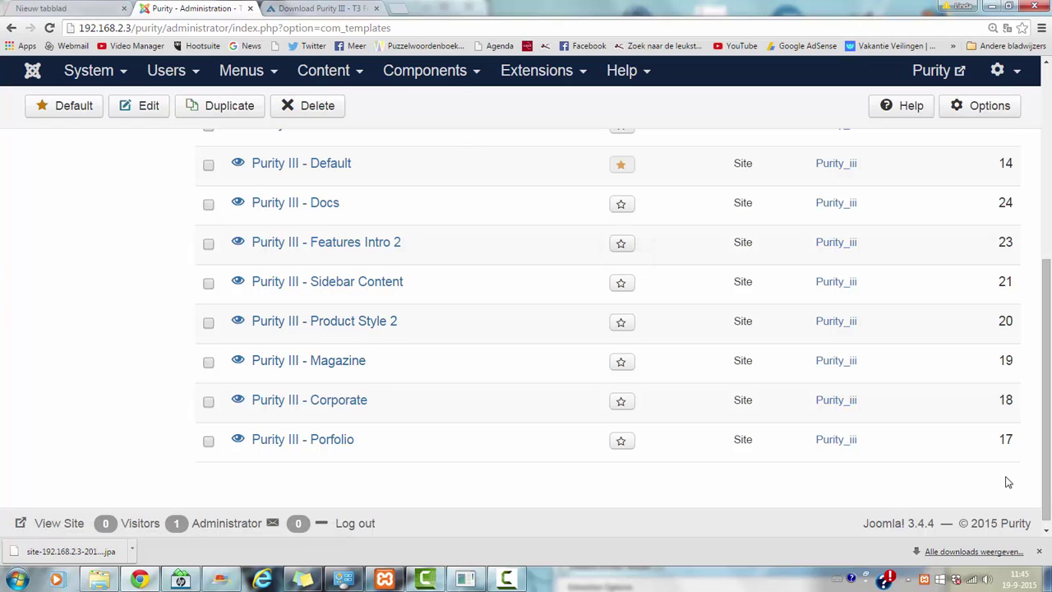
left_click(321, 409)
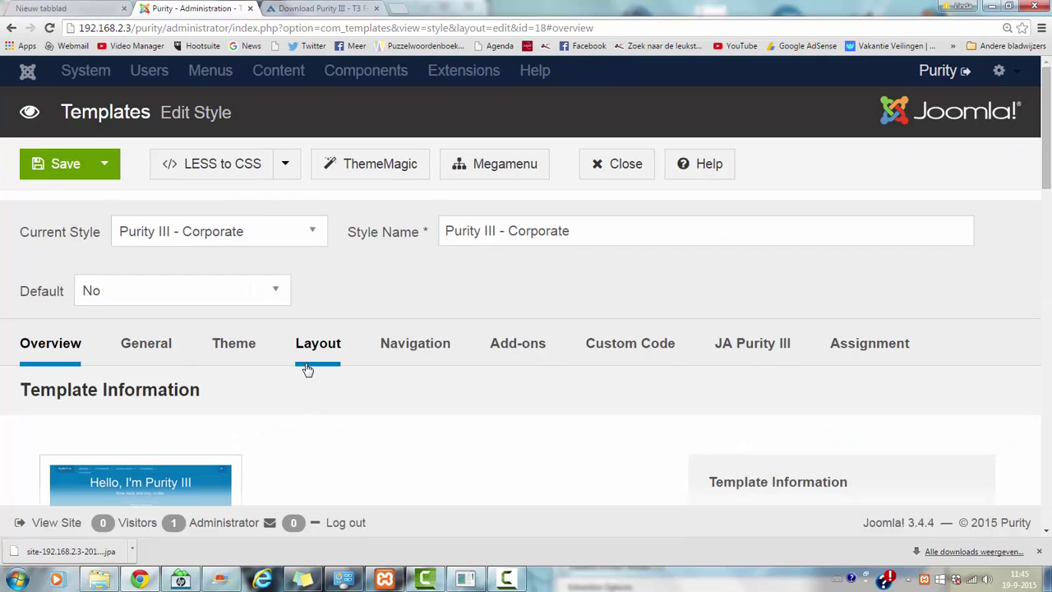
- Assign the Purity III - Corporate style to the Home menu item
scroll(1023, 164, "down", 3)
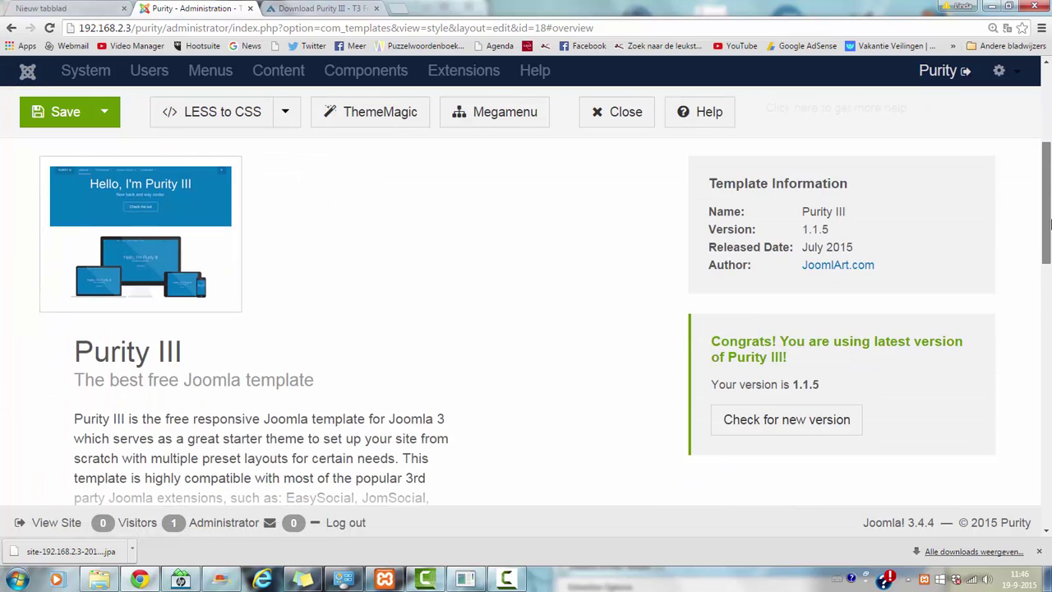
scroll(1023, 164, "up", 3)
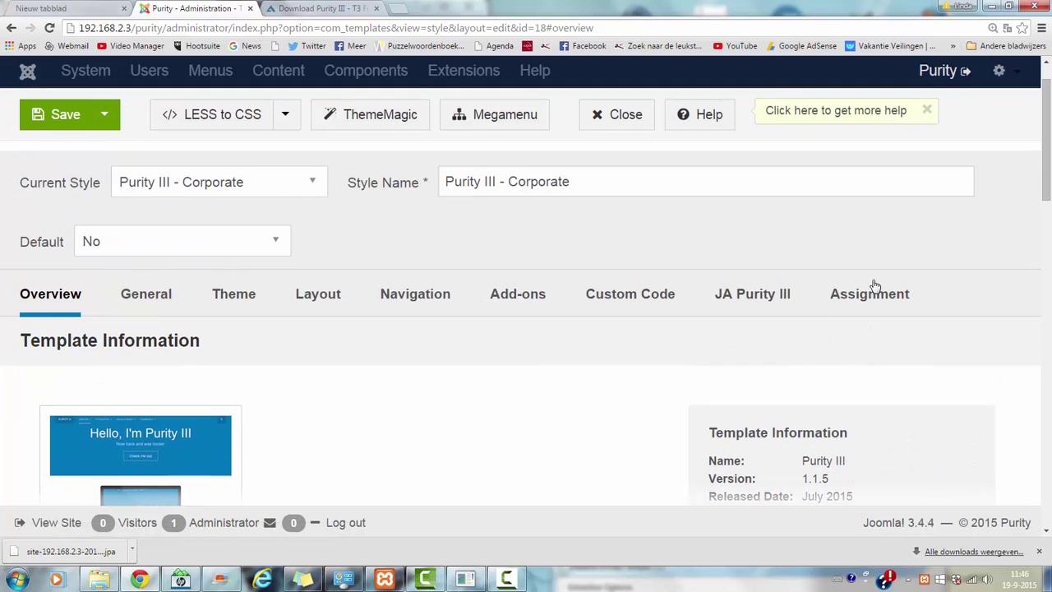
left_click(894, 306)
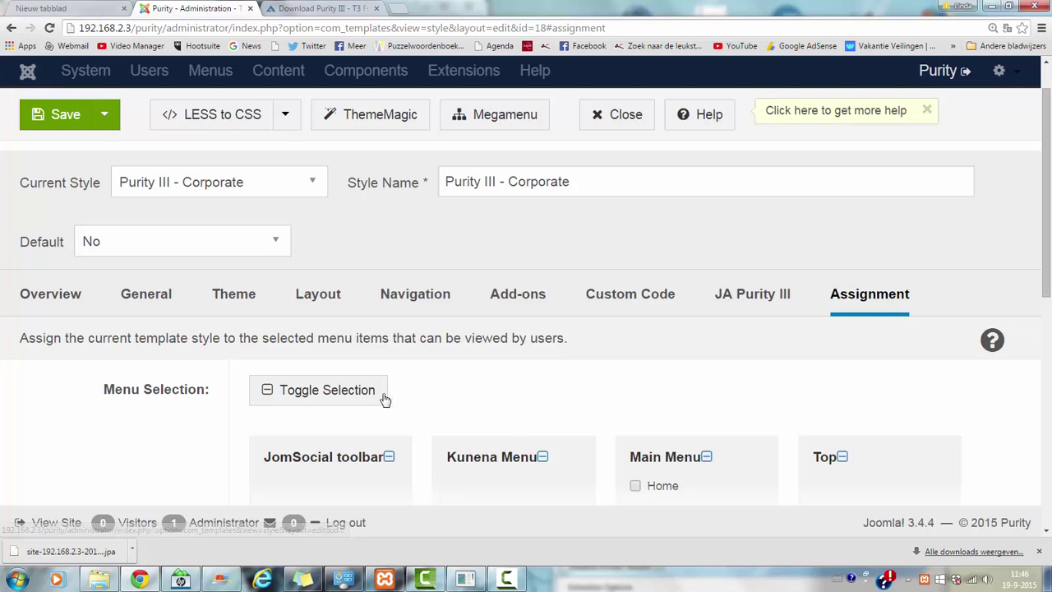
left_click(351, 393)
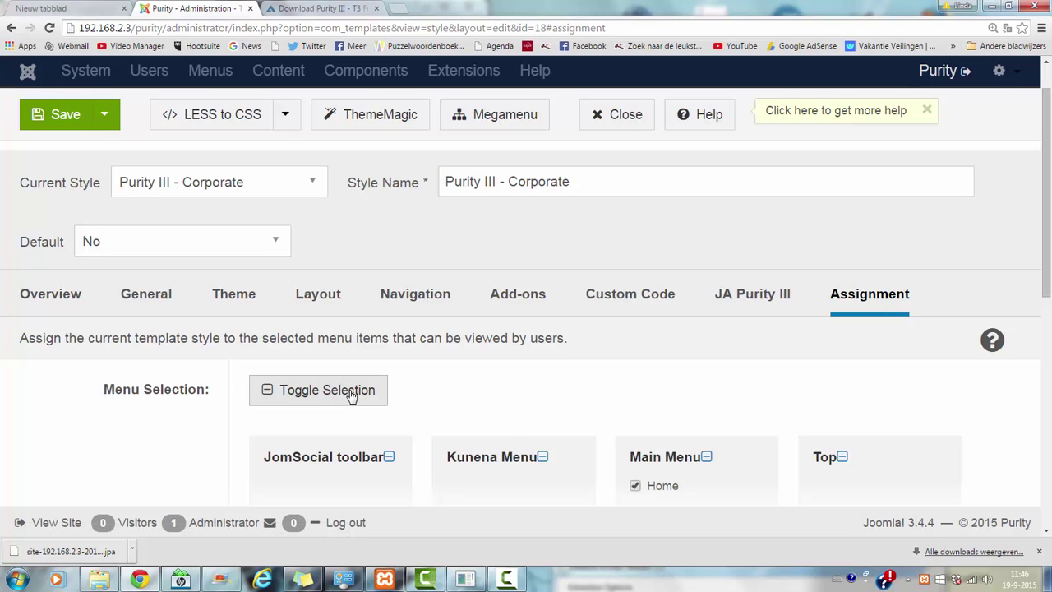
left_click(66, 308)
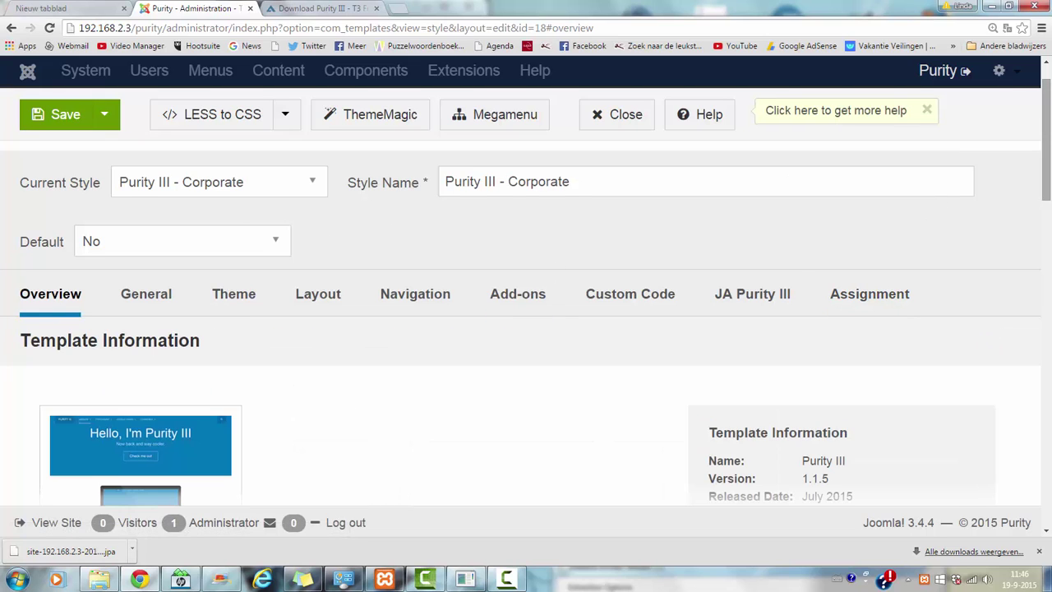
- Save & Close the style and check Purity III - Corporate in the styles list
scroll(929, 219, "down", 1)
scroll(137, 133, "up", 3)
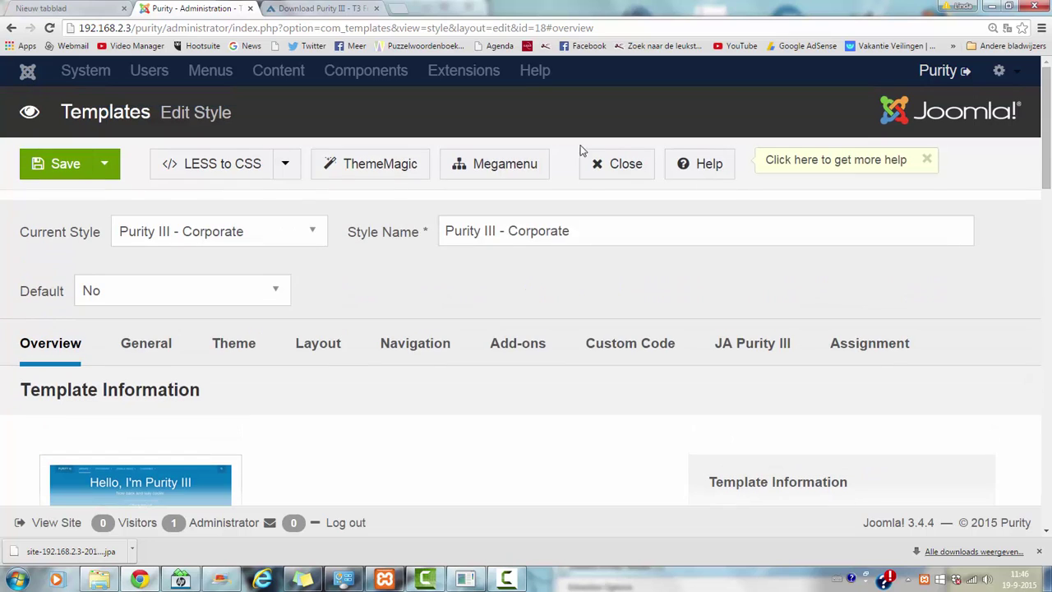
left_click(105, 161)
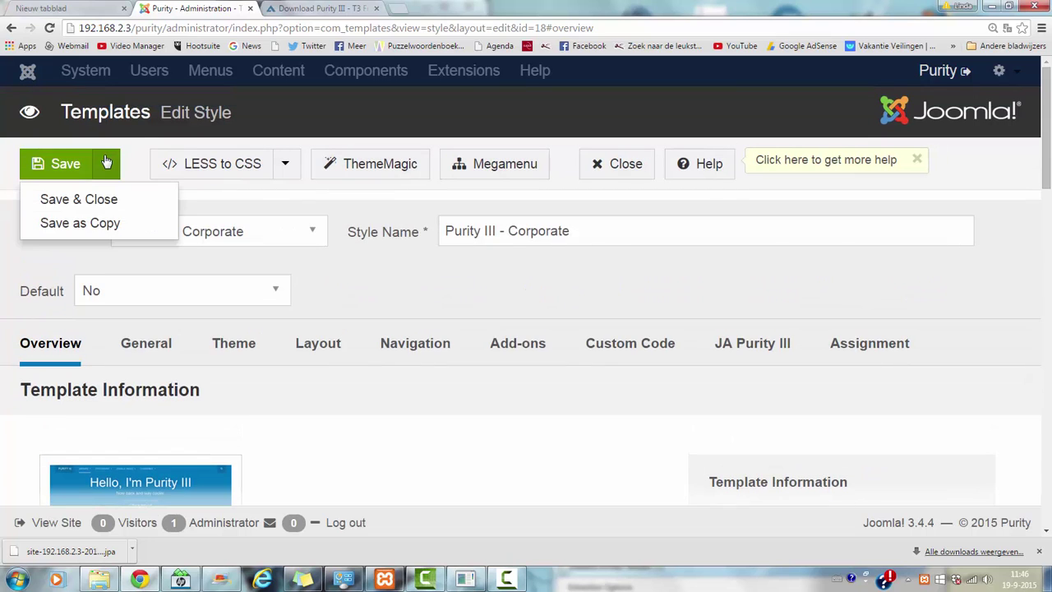
left_click(79, 199)
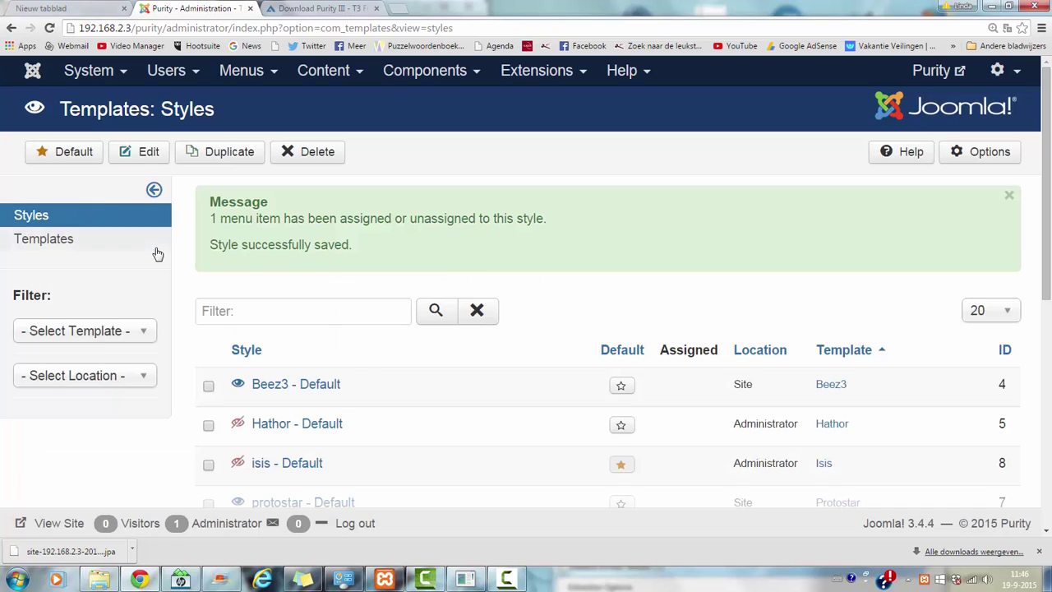
left_click_drag(1047, 165, 1049, 308)
- Filter Extensions > Modules by 'slides' and open the Slideshow module
scroll(1019, 181, "up", 5)
left_click(531, 74)
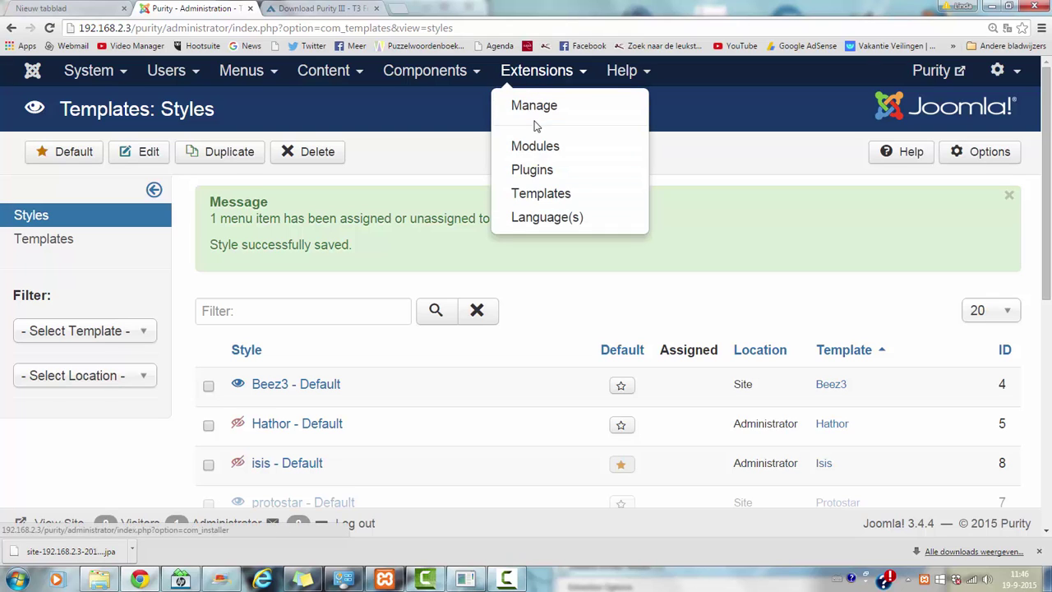
left_click(535, 146)
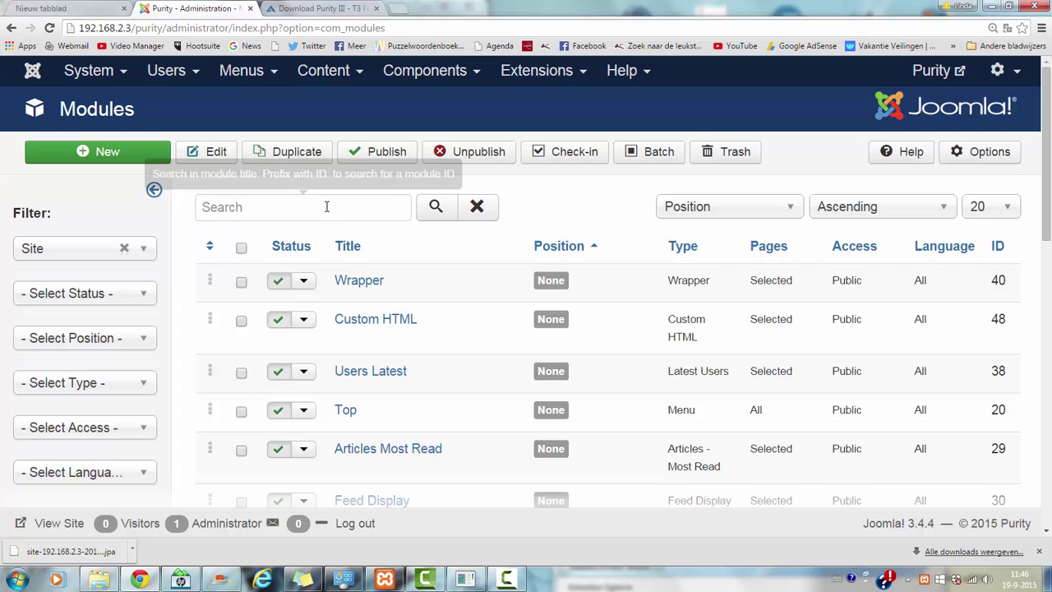
left_click(247, 208)
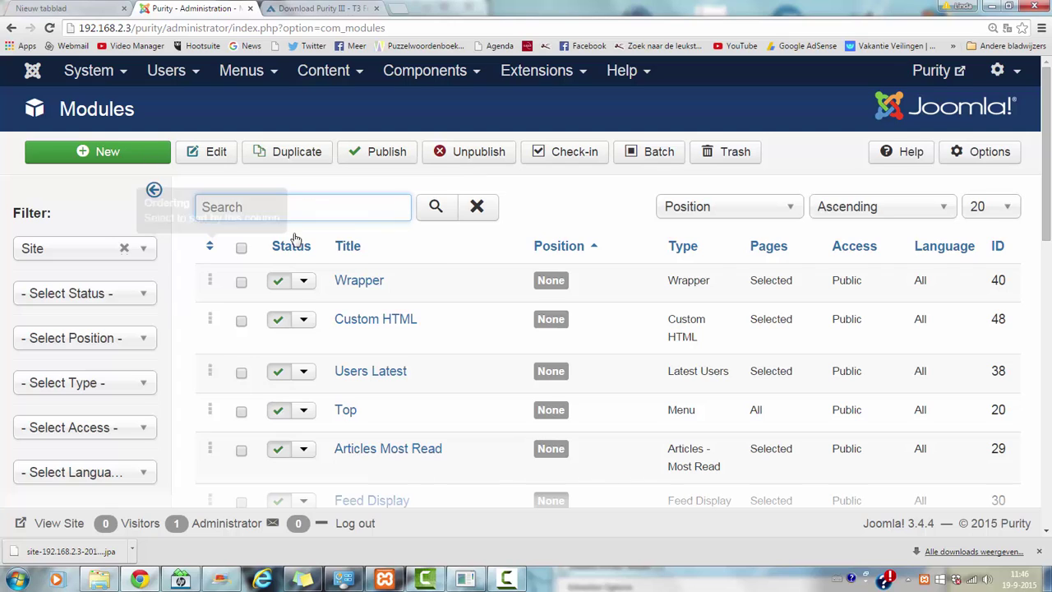
type("slideshow")
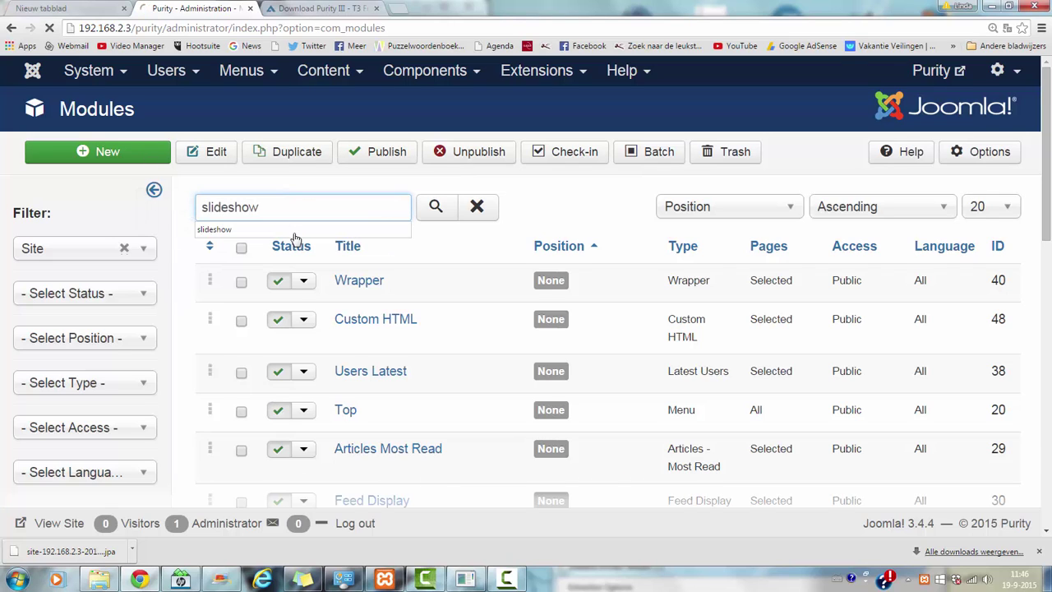
key("Return")
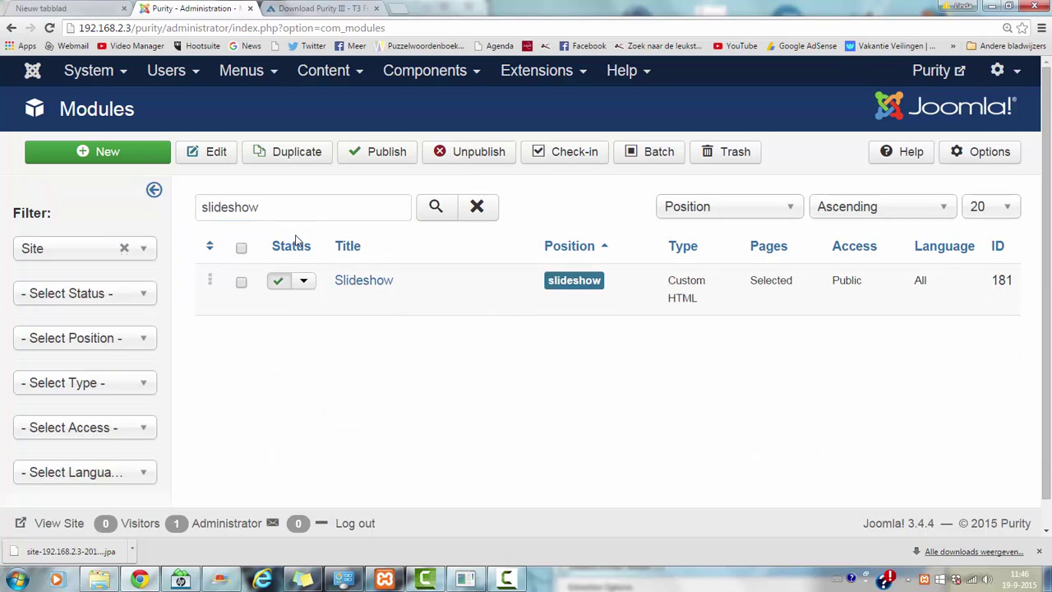
left_click(351, 283)
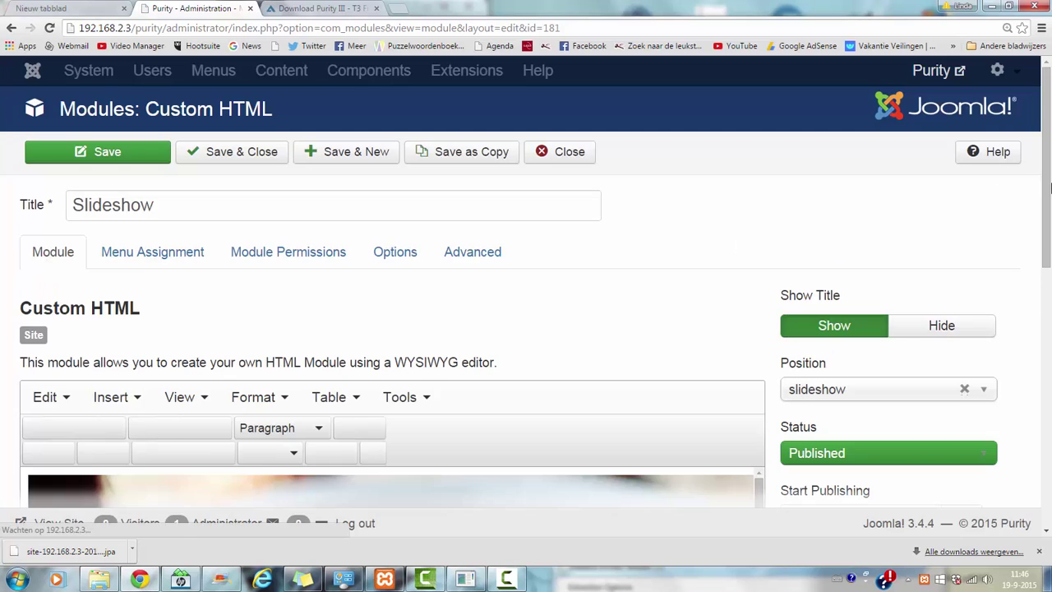
- Assign the Slideshow module to the Home menu item, then Save & Close
left_click_drag(1050, 188, 1049, 238)
scroll(1044, 191, "up", 2)
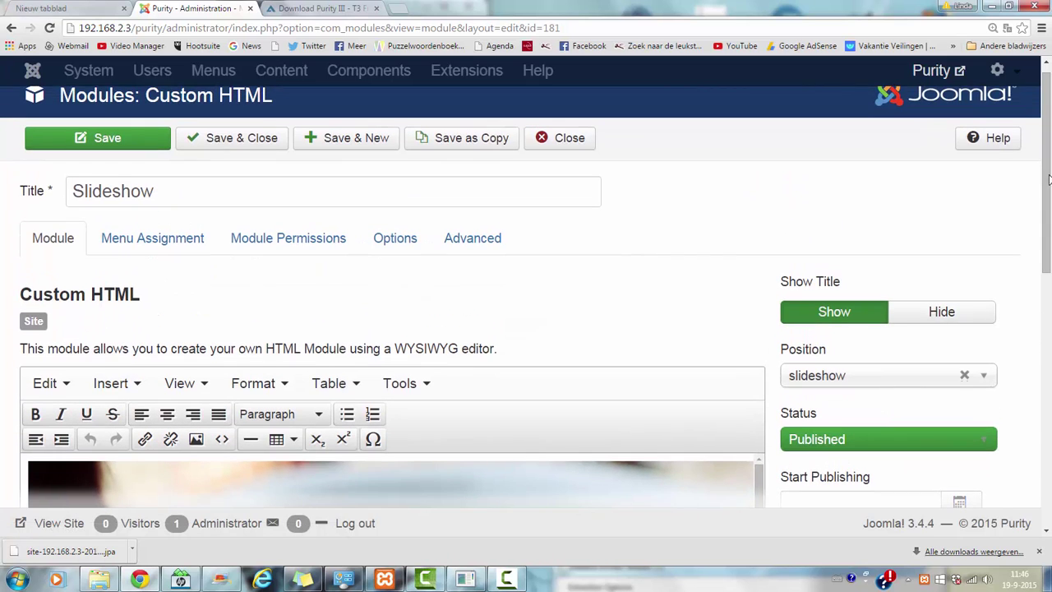
left_click_drag(1050, 182, 1050, 206)
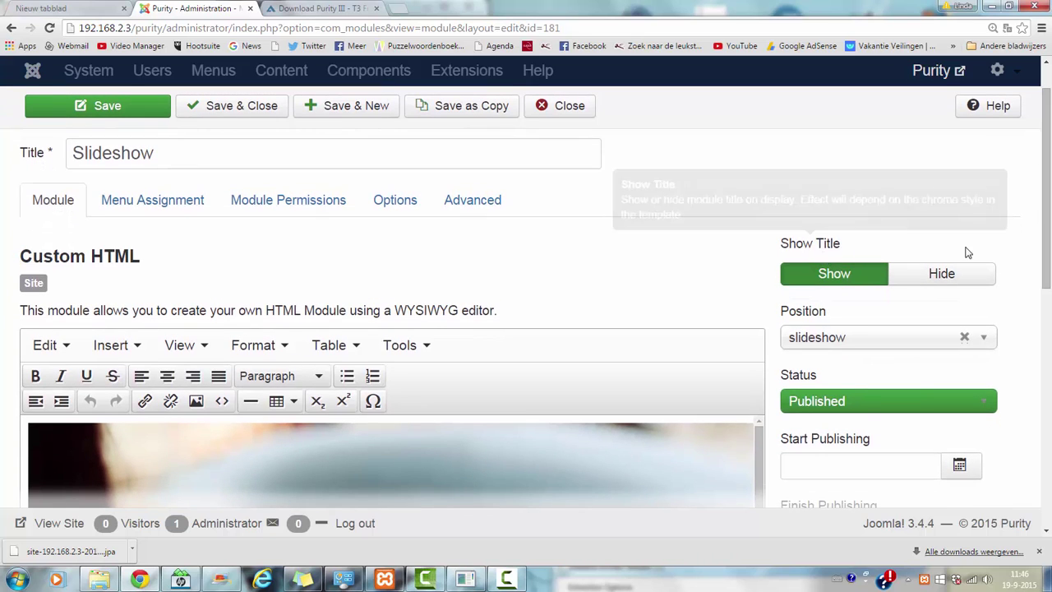
left_click(171, 211)
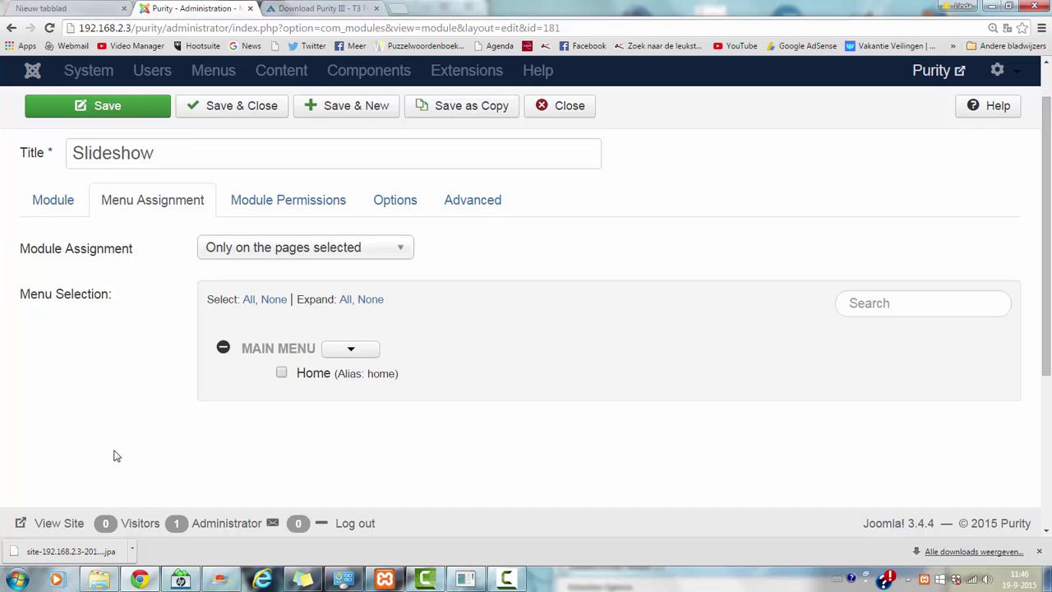
left_click(281, 376)
left_click(227, 115)
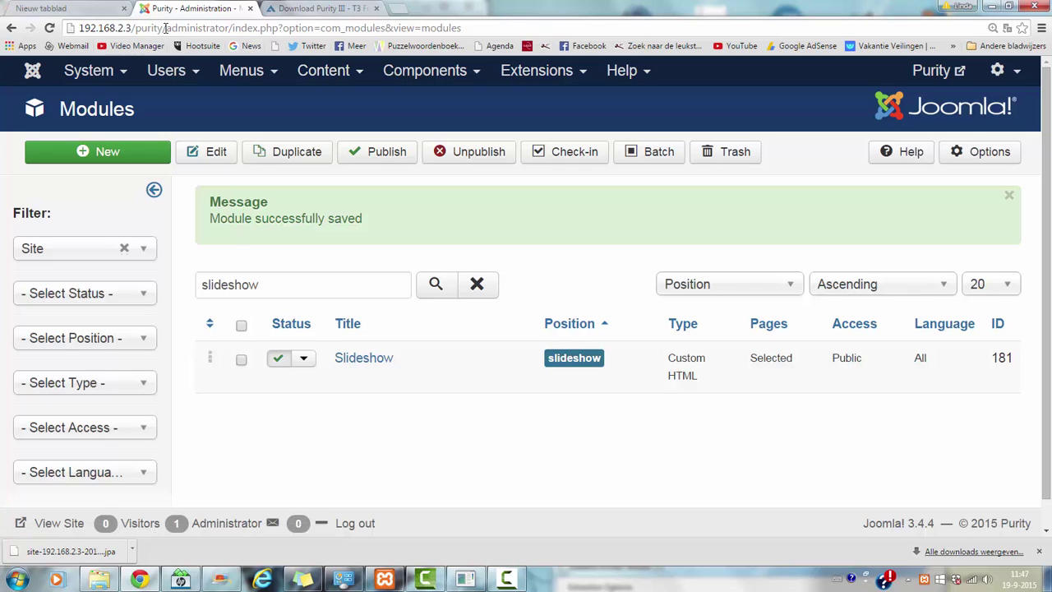
- Load the front-end site at 192.168.2.3/purity/ in the other browser tab
left_click_drag(165, 28, 76, 28)
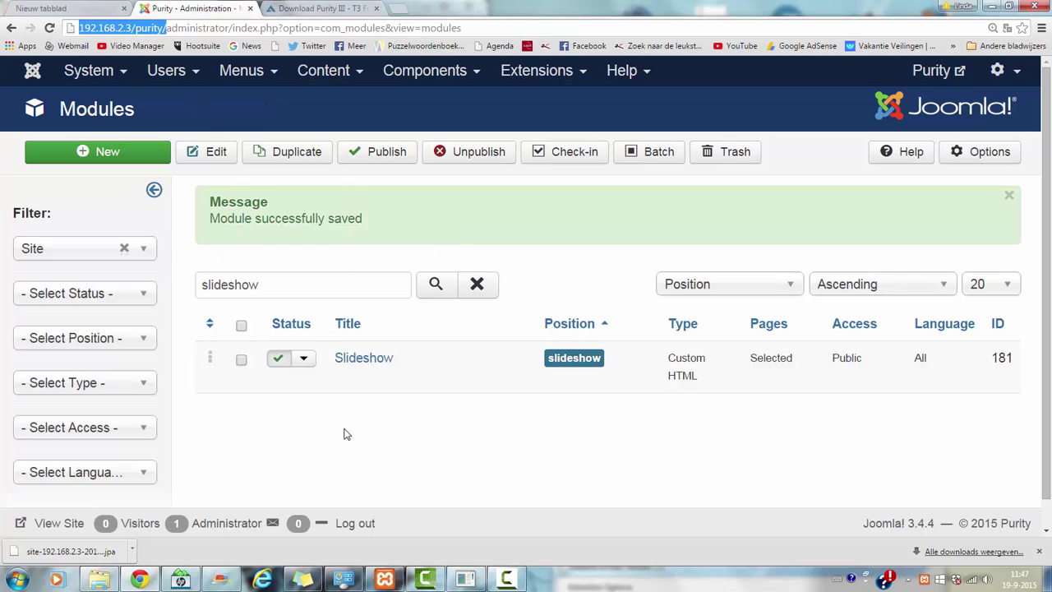
left_click(339, 9)
left_click(341, 28)
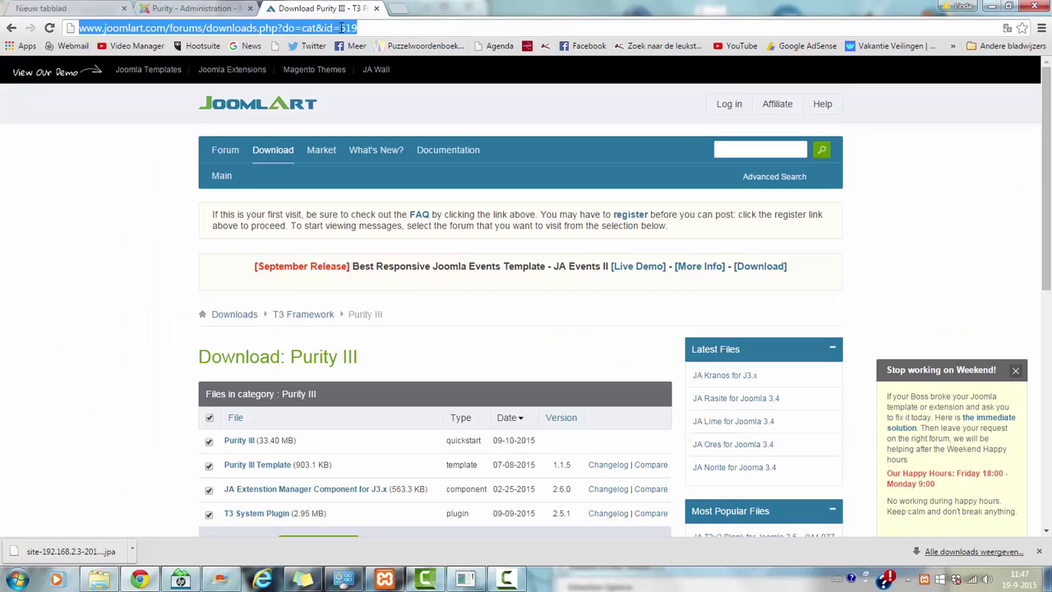
type("192.168.2.3/purity/")
key("Return")
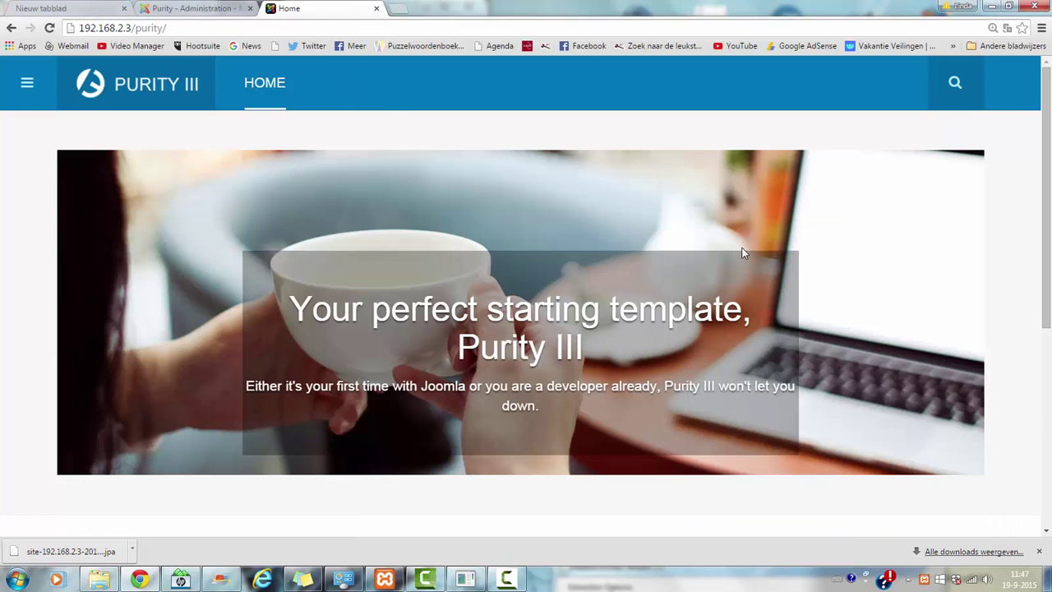
- Reload at 125% zoom and view the Home page's 'The next generation of Purity series' slideshow
scroll(1033, 161, "down", 5)
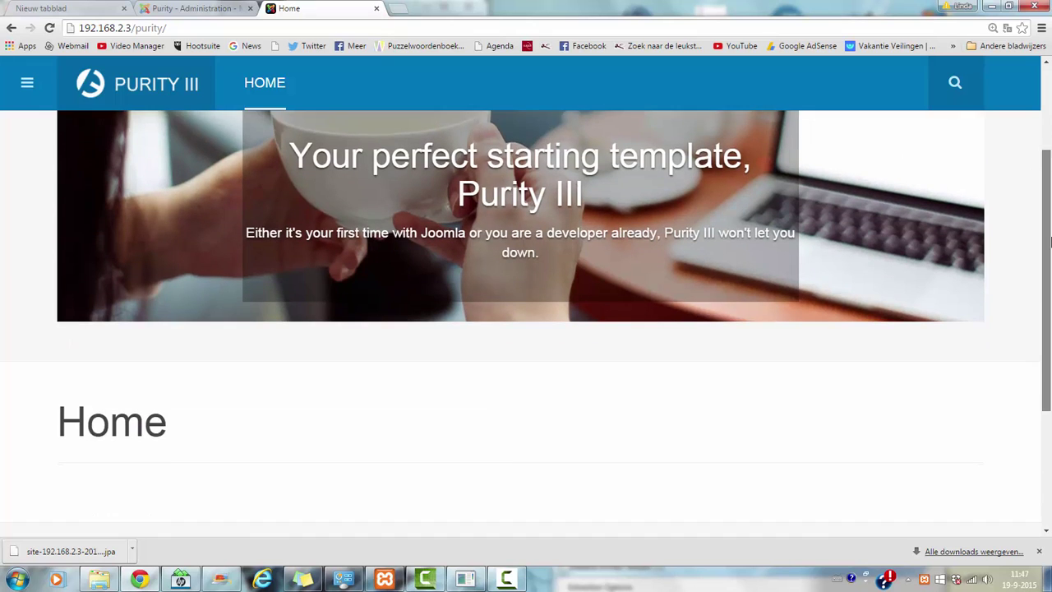
scroll(1033, 161, "up", 4)
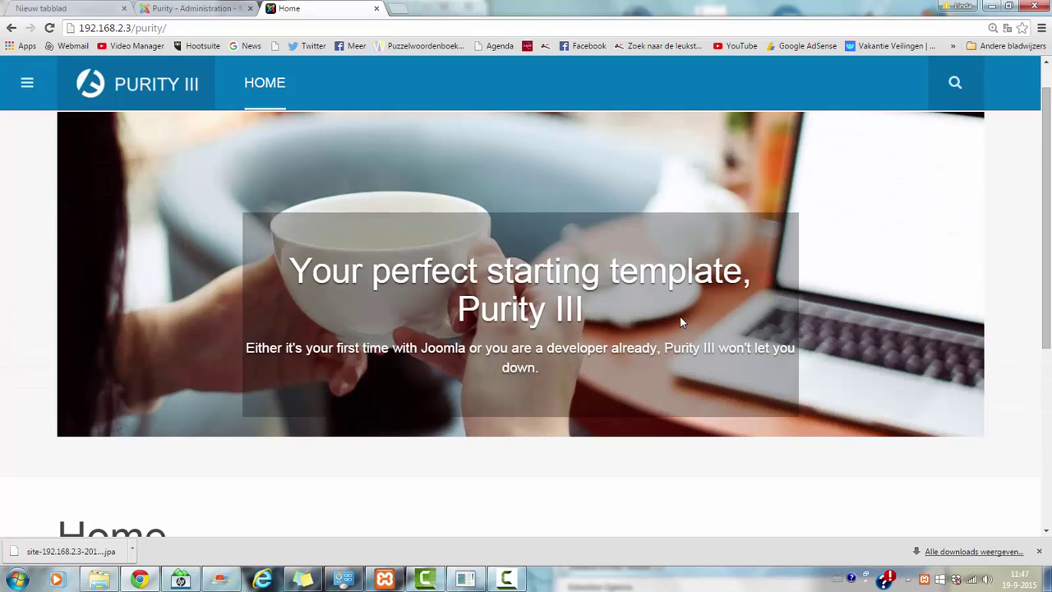
left_click(287, 25)
key("Return")
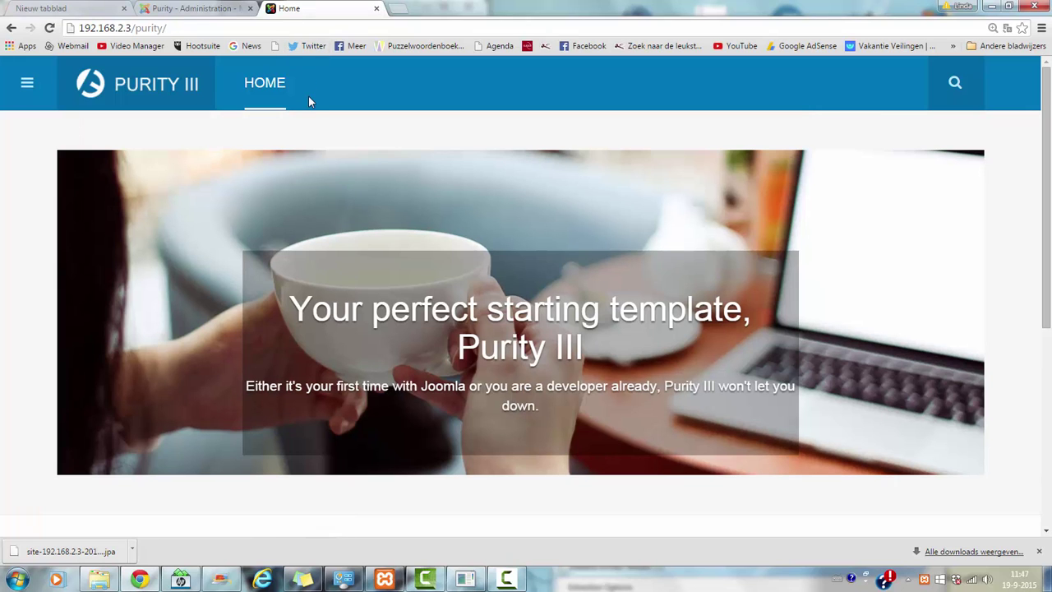
key("ctrl+minus")
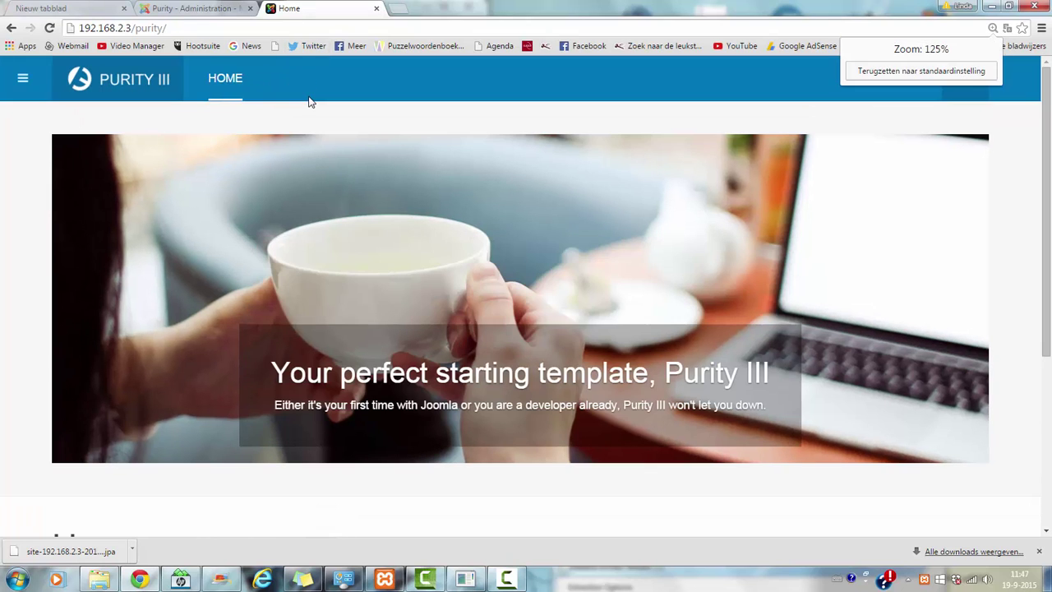
mouse_move(1042, 149)
left_mouse_down()
mouse_move(1042, 317)
mouse_move(1040, 148)
left_mouse_up()
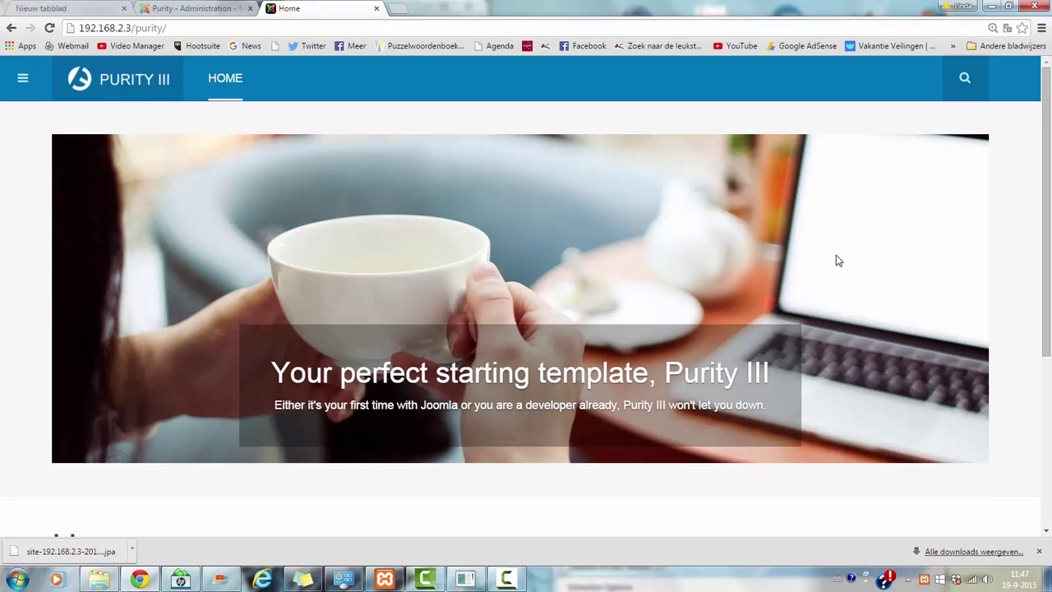
left_click(225, 92)
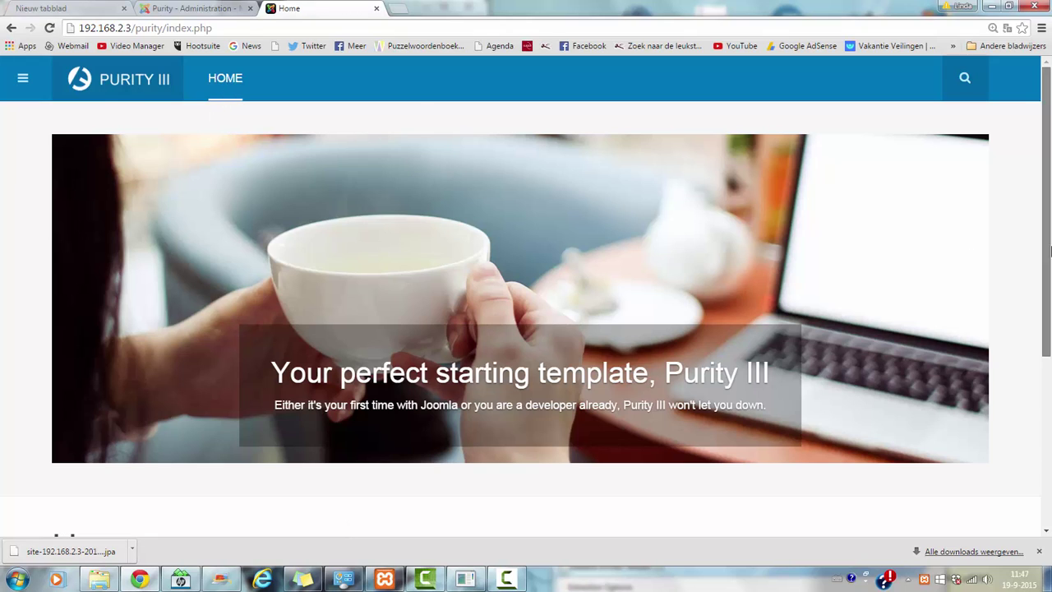
left_click_drag(1050, 251, 1050, 216)
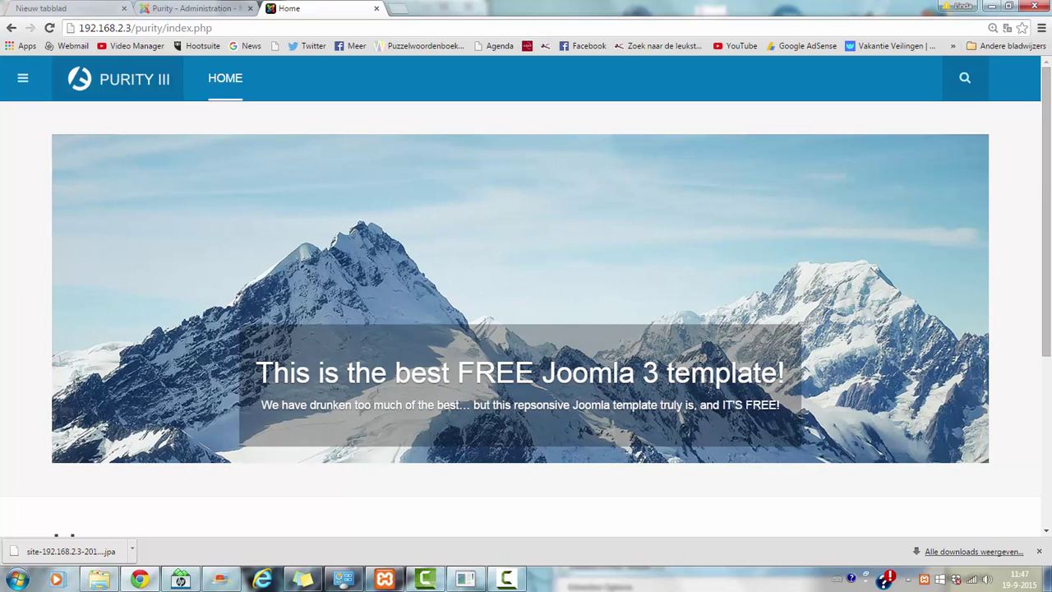
left_click_drag(1050, 194, 1050, 165)
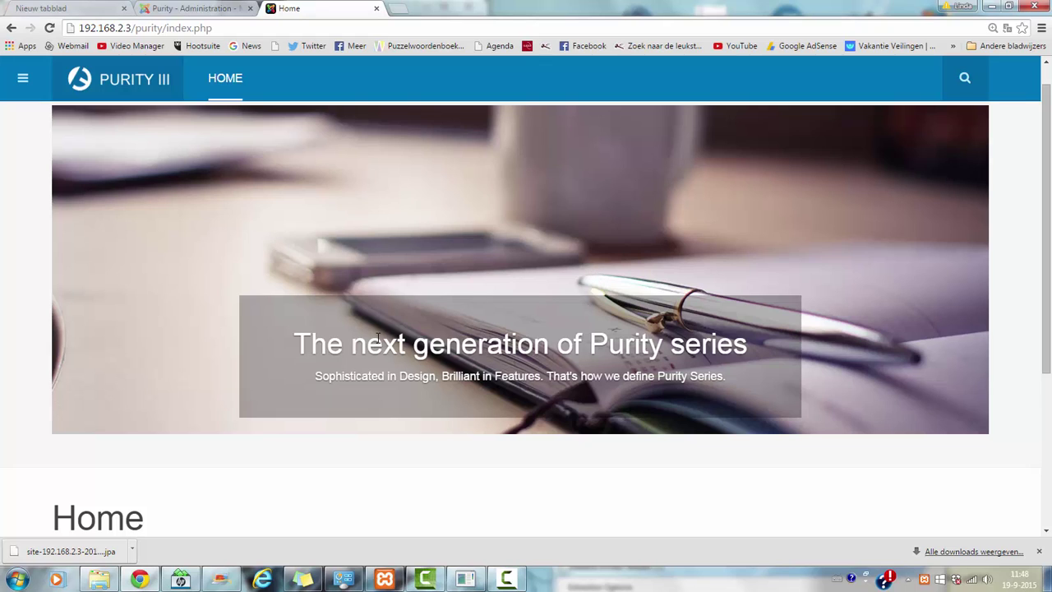
- Open the Editor - TinyMCE plugin from Extensions > Plugins in the administrator
left_click(193, 9)
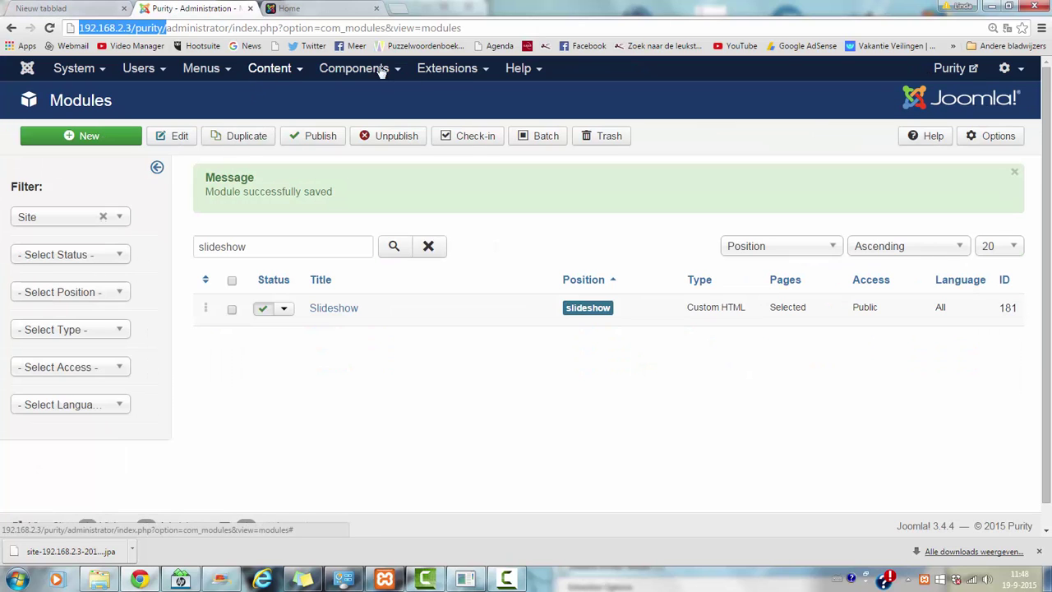
left_click(447, 71)
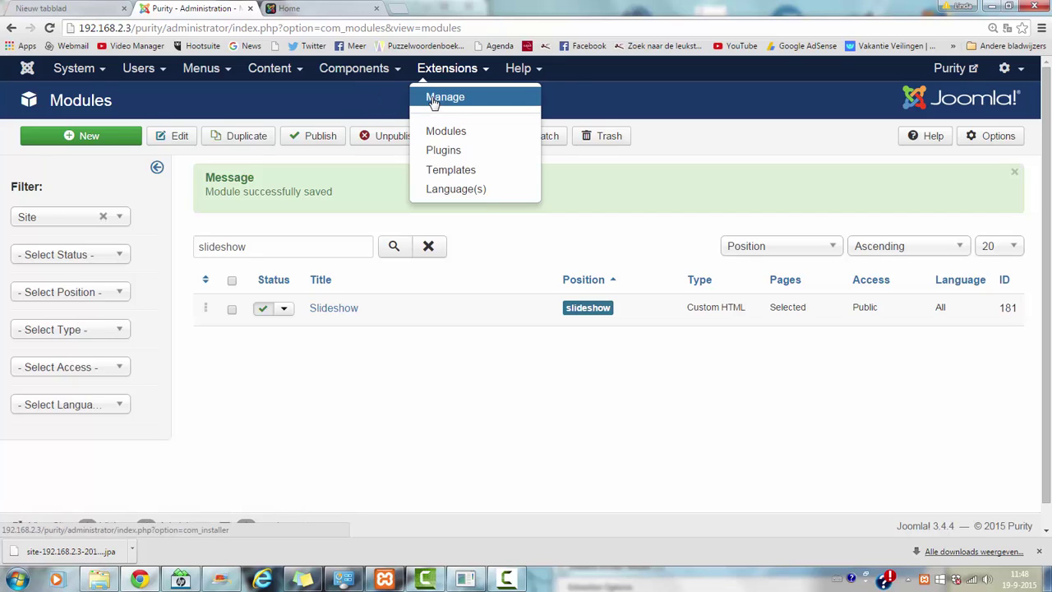
left_click(452, 151)
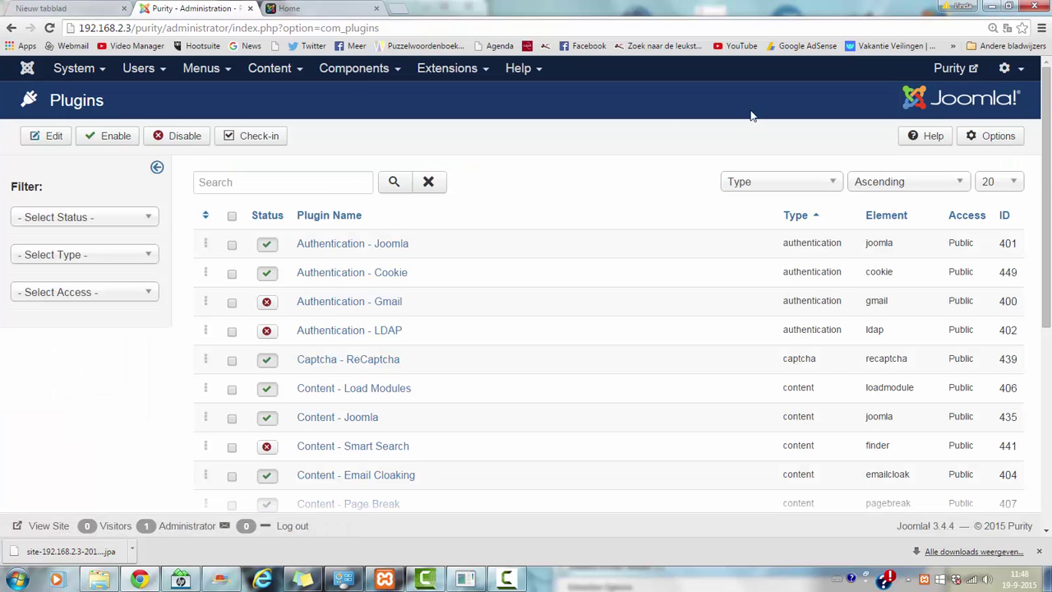
scroll(1047, 175, "down", 1)
left_click_drag(1047, 174, 1034, 268)
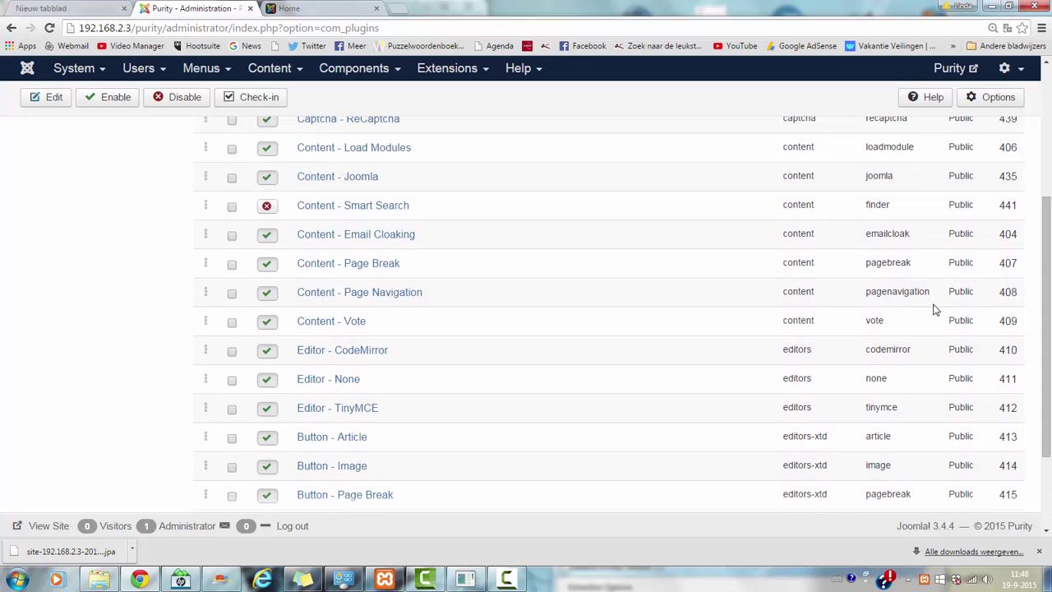
left_click(354, 409)
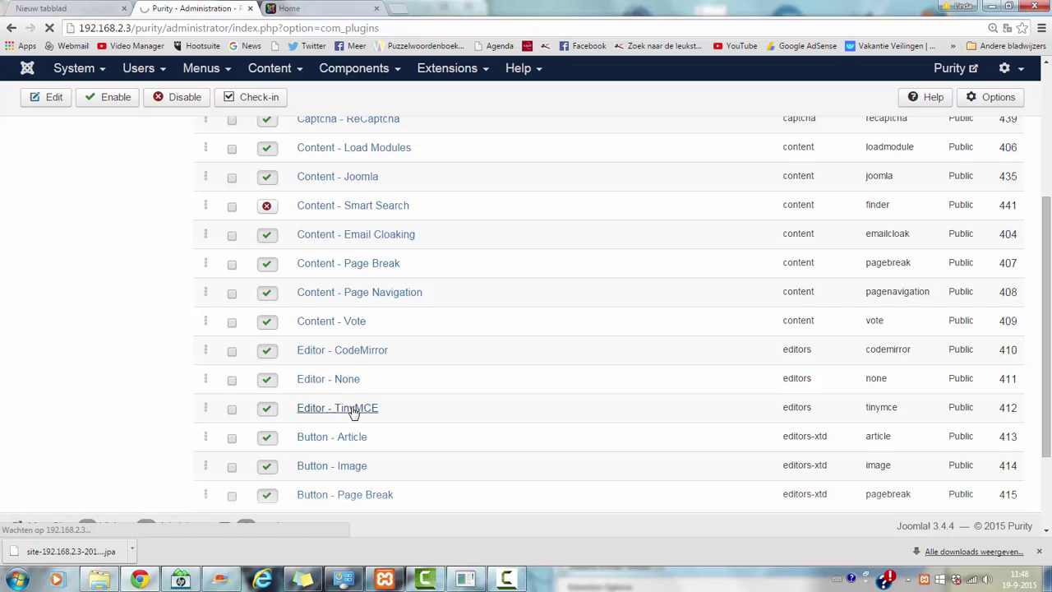
- Change TinyMCE Functionality from Advanced to Extended and Save & Close
left_click_drag(1049, 248, 1036, 207)
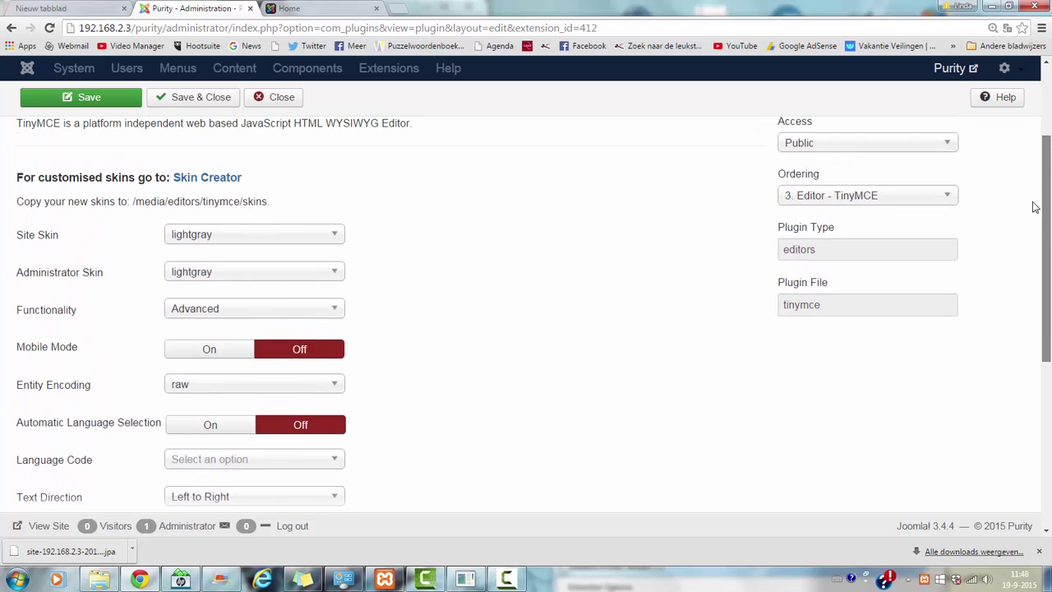
left_click(202, 312)
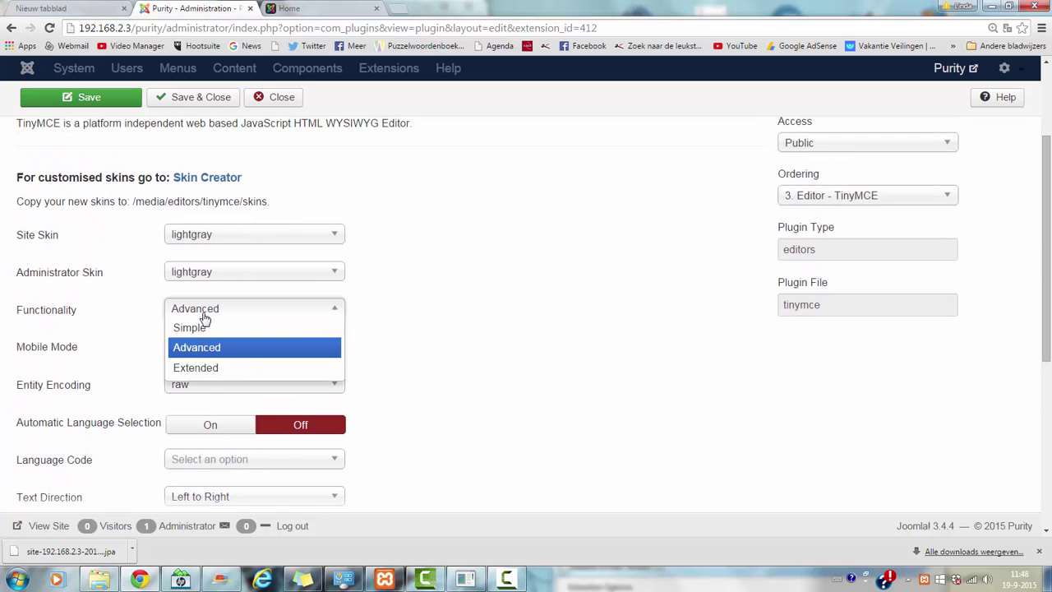
left_click(202, 368)
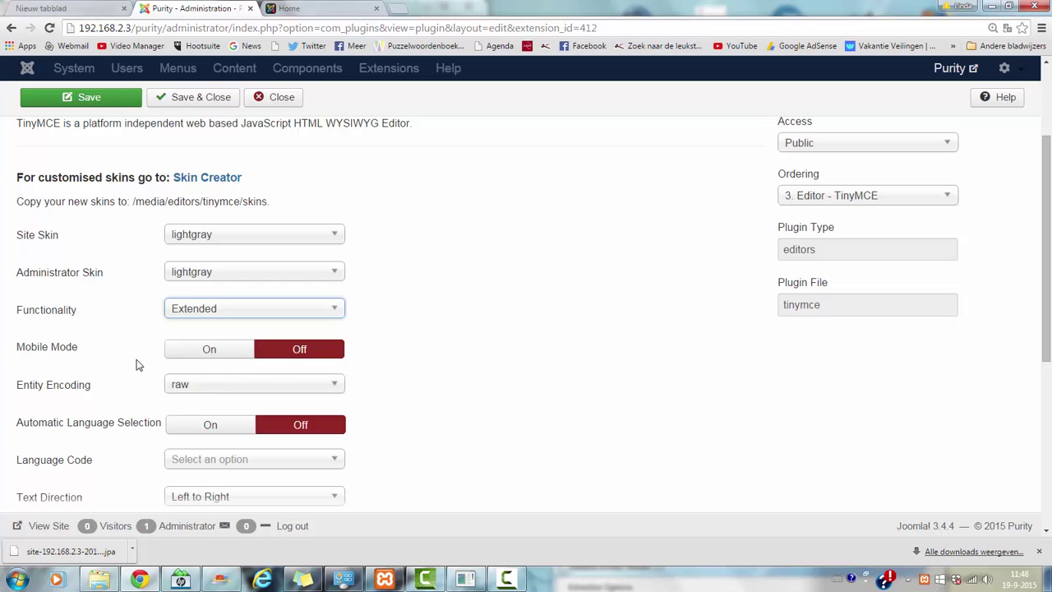
left_click(204, 97)
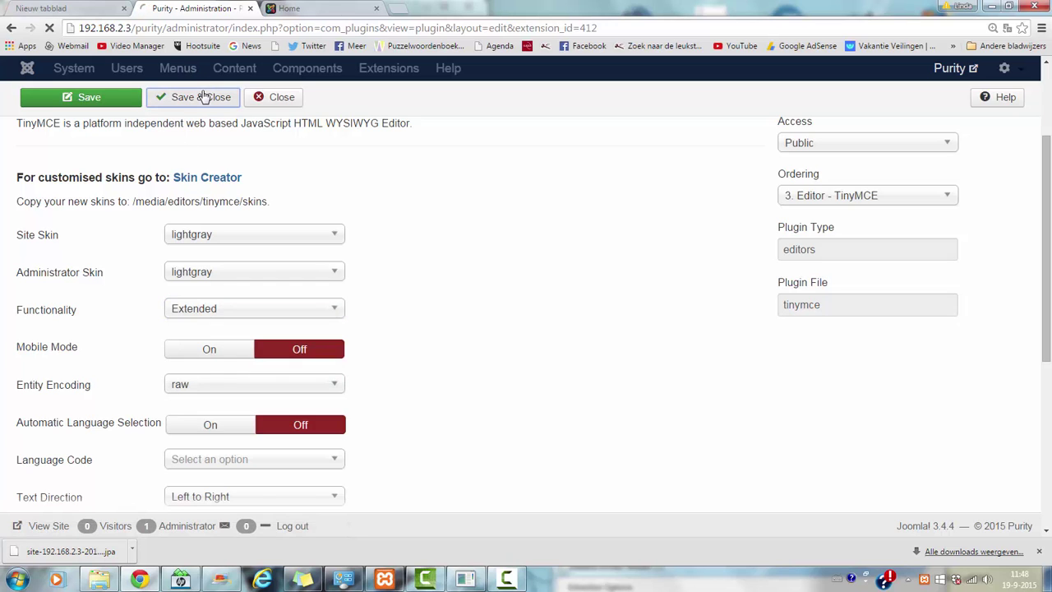